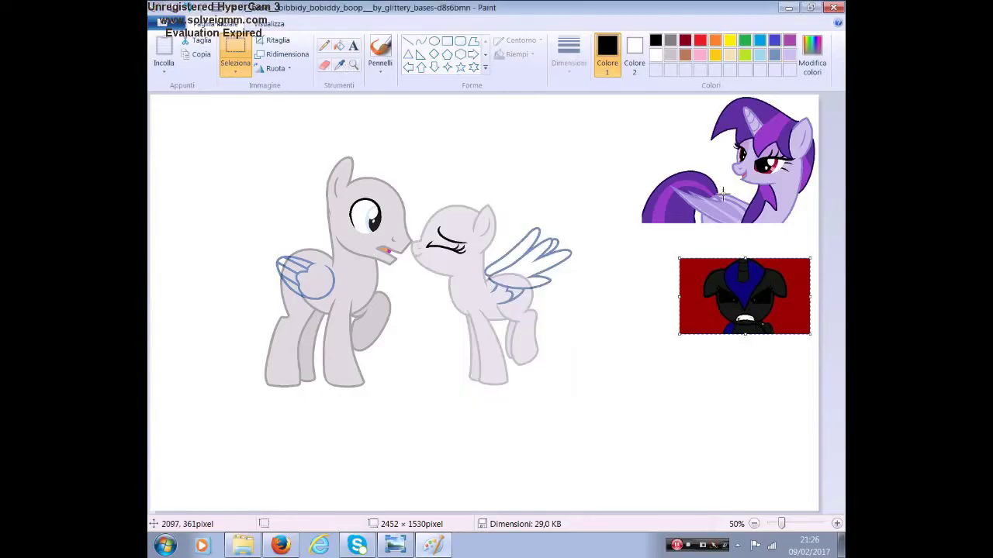
- Fill the right pony's body and legs with lavender
left_click(339, 45)
left_click(458, 303)
left_click(516, 326)
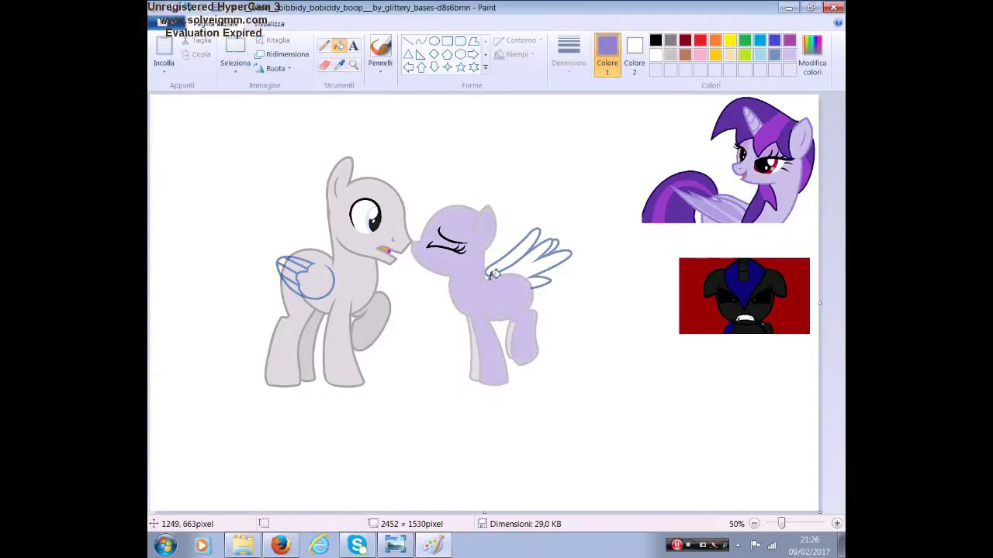
scroll(503, 254, "up", 1, "ctrl")
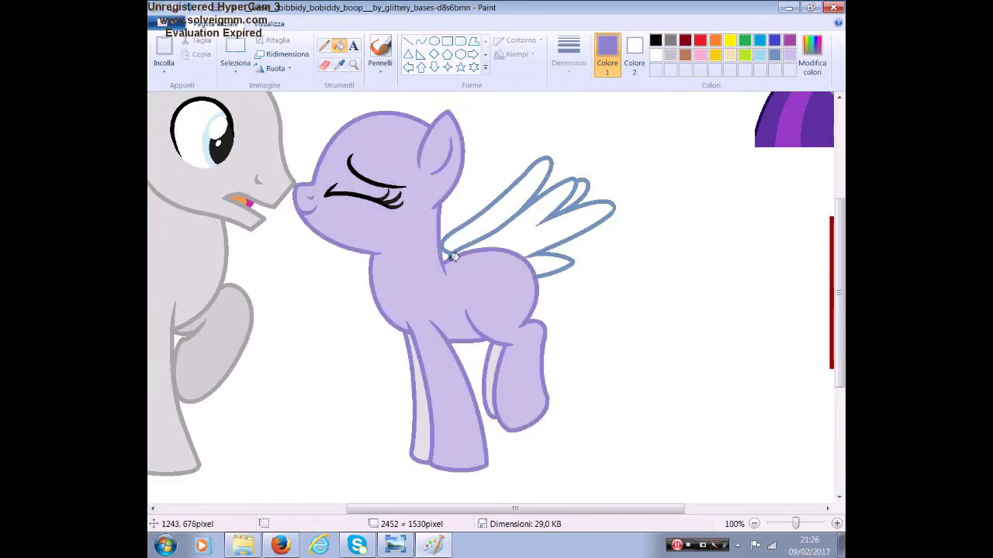
- Remove the blue wing outline and mix a custom lavender colour
left_click(457, 254)
left_click(812, 54)
left_click(343, 354)
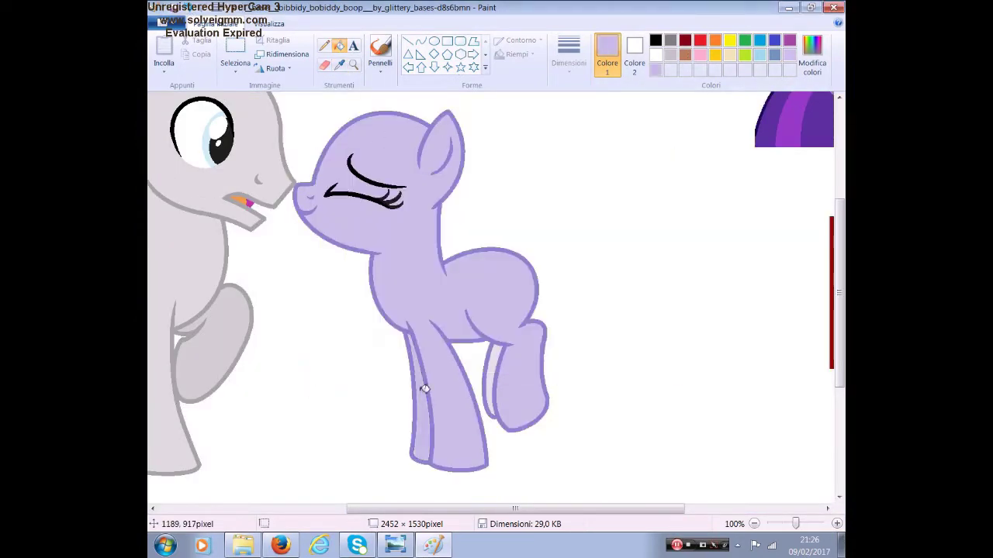
scroll(496, 298, "right", 5)
scroll(496, 297, "up", 3)
scroll(497, 298, "left", 5)
scroll(497, 298, "down", 2)
scroll(380, 271, "up", 1, "ctrl")
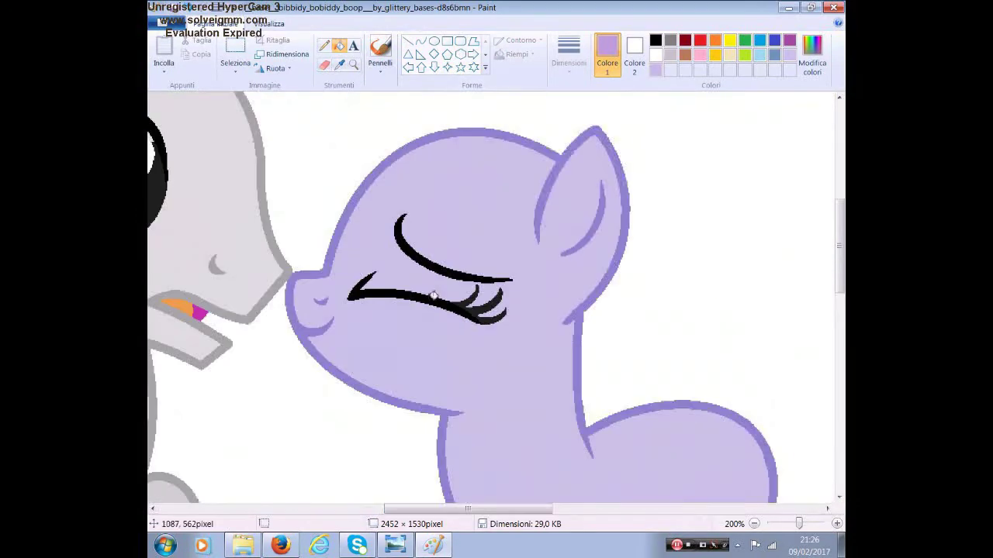
- Fill the eyelid gaps with darker purple and switch the drawing colour to black
left_click(419, 40)
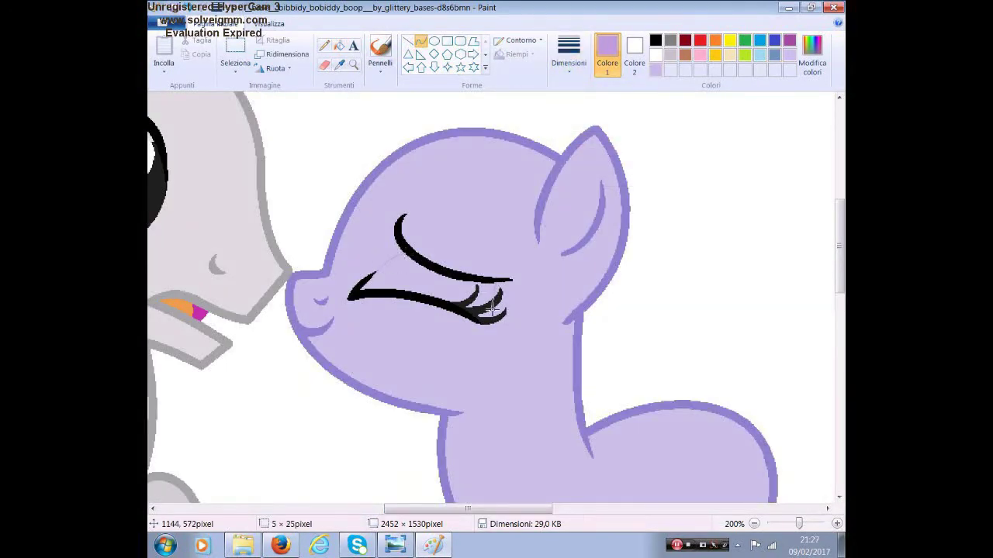
left_click(339, 45)
left_click(487, 312)
left_click(500, 294)
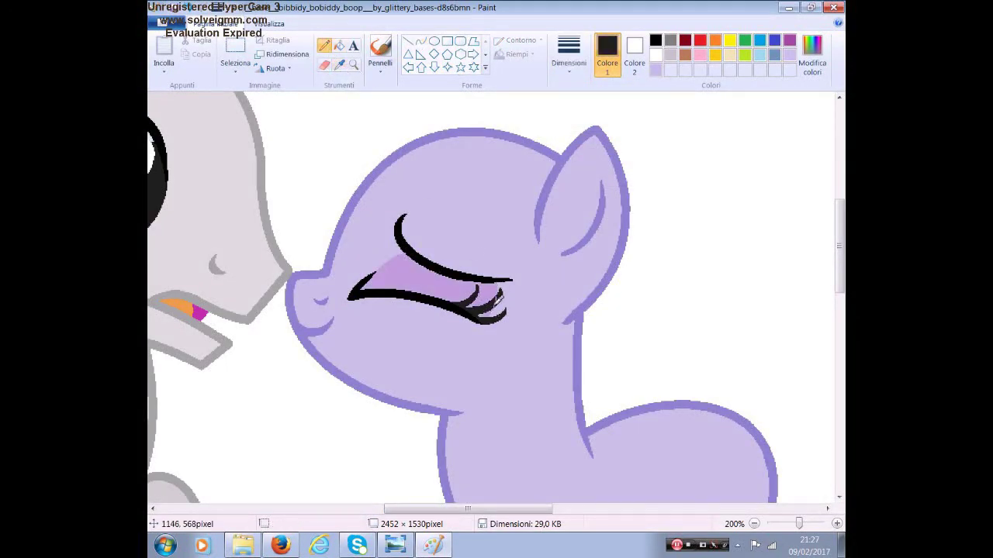
- Mix a custom bright pink and fill the closed eyelid area with it
left_click(812, 58)
left_click(656, 226)
left_click(345, 371)
left_click(435, 273)
scroll(496, 310, "down", 1, "ctrl")
mouse_move(468, 508)
left_mouse_down()
mouse_move(535, 512)
mouse_move(494, 511)
left_mouse_up()
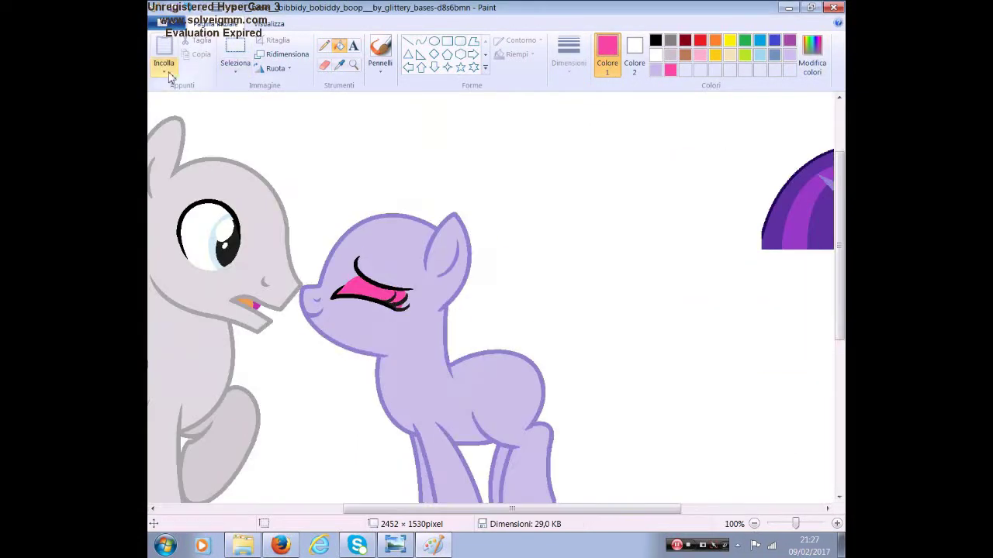
- Paste the wing reference from a file, rotate it and place it beside the lavender pony
left_click(163, 71)
left_click(194, 116)
scroll(286, 310, "down", 5)
left_click(273, 442)
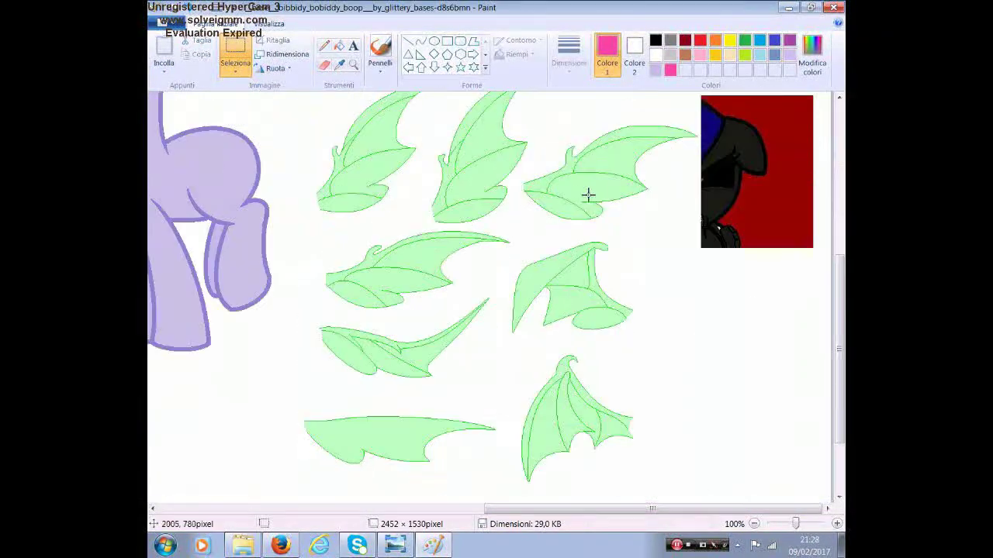
left_click(605, 304)
left_click_drag(512, 178, 590, 341)
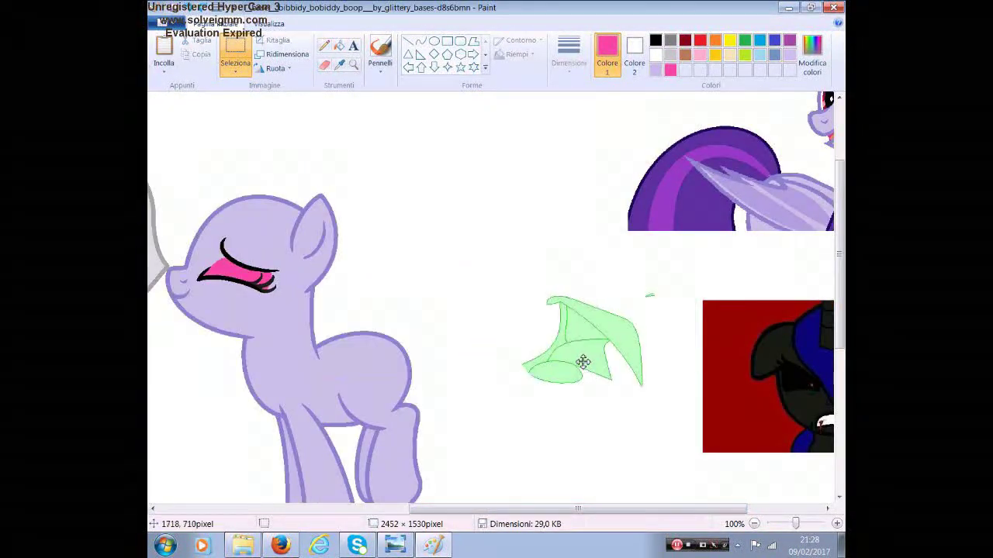
- Draw the wing's arched leading edge and inner curve with thick green curves
left_click(568, 54)
left_click(597, 101)
left_click(420, 41)
left_click(744, 39)
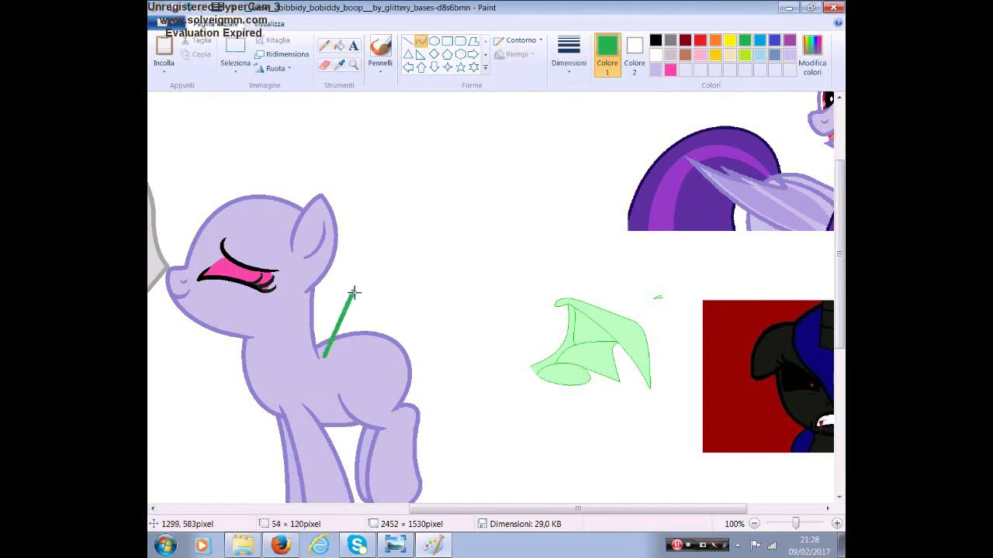
left_click_drag(353, 293, 446, 361)
left_click_drag(383, 301, 345, 288)
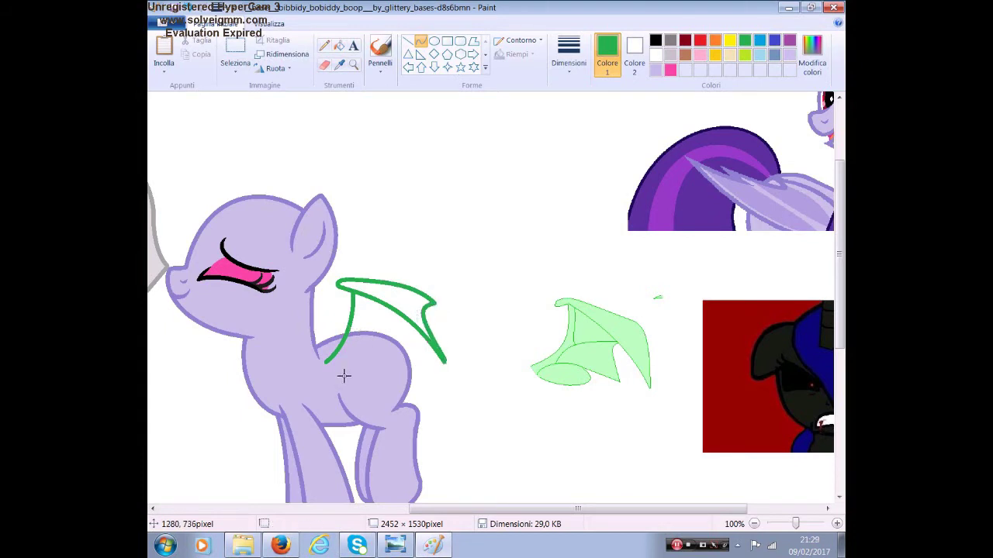
left_click_drag(398, 341, 395, 335)
- Add thin green finger lines inside and along the wing edge
left_click(569, 58)
left_click(594, 110)
left_click_drag(325, 361, 345, 363)
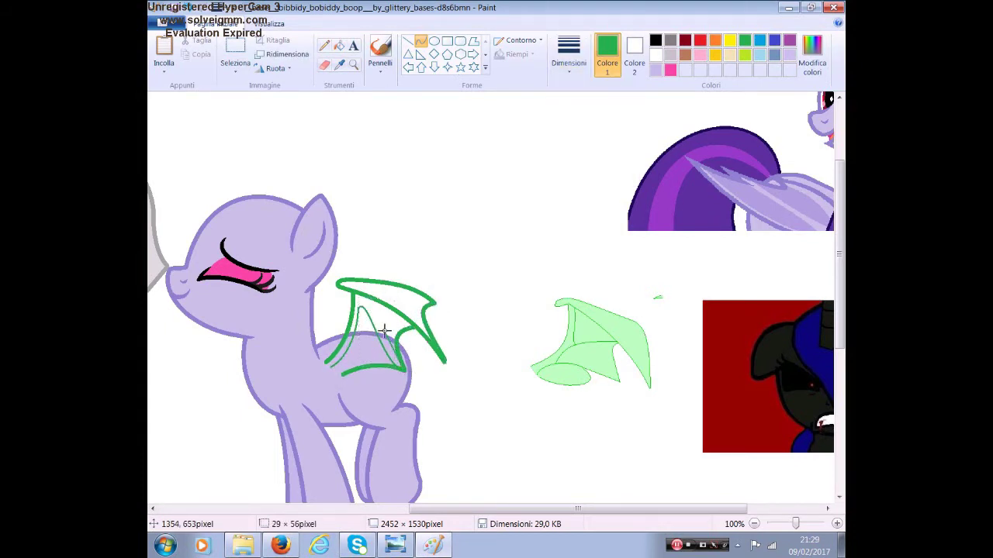
scroll(362, 295, "up", 1, "ctrl")
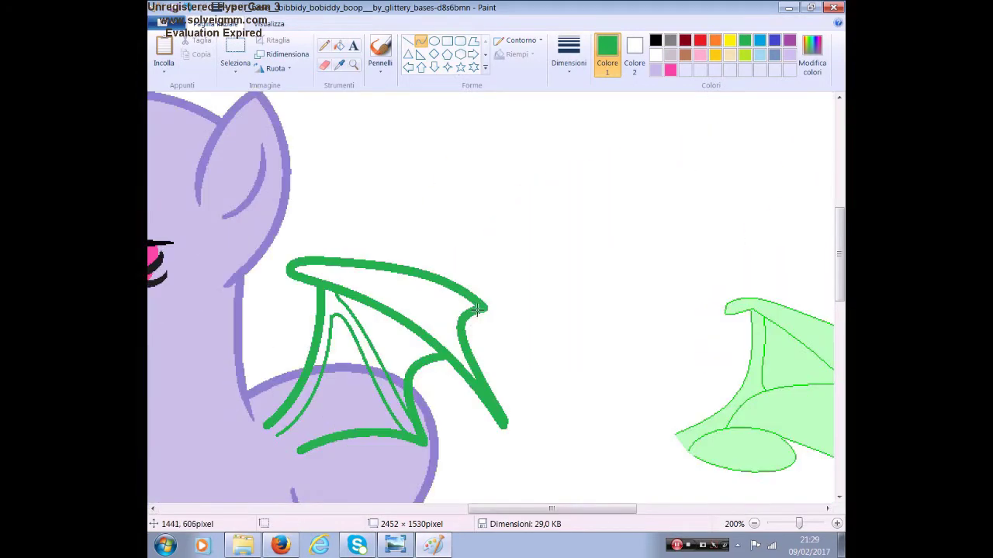
left_click_drag(318, 273, 462, 299)
left_click_drag(403, 286, 430, 276)
- Fill the wing membrane sections with lavender
left_click(339, 45)
left_click(338, 64)
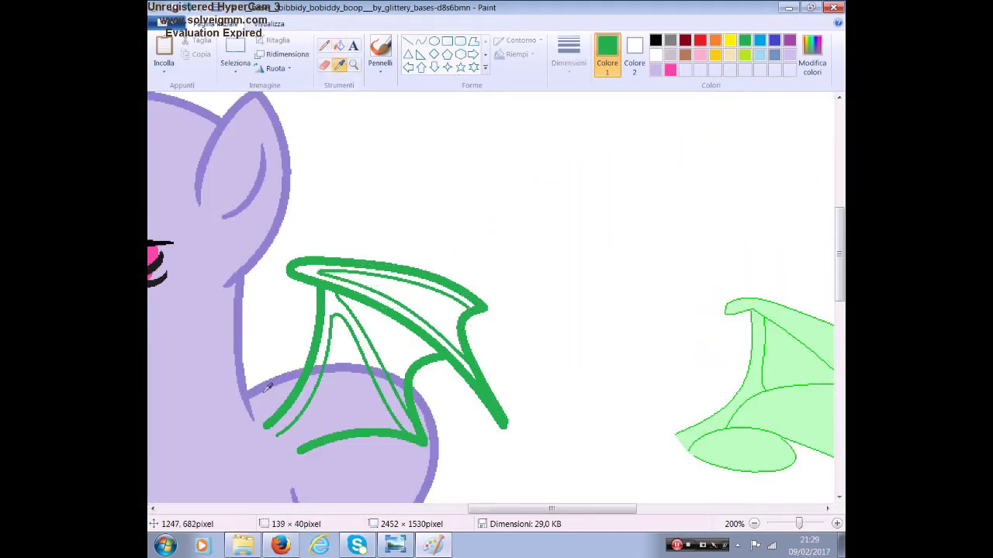
left_click(253, 390)
left_click(319, 368)
left_click(427, 317)
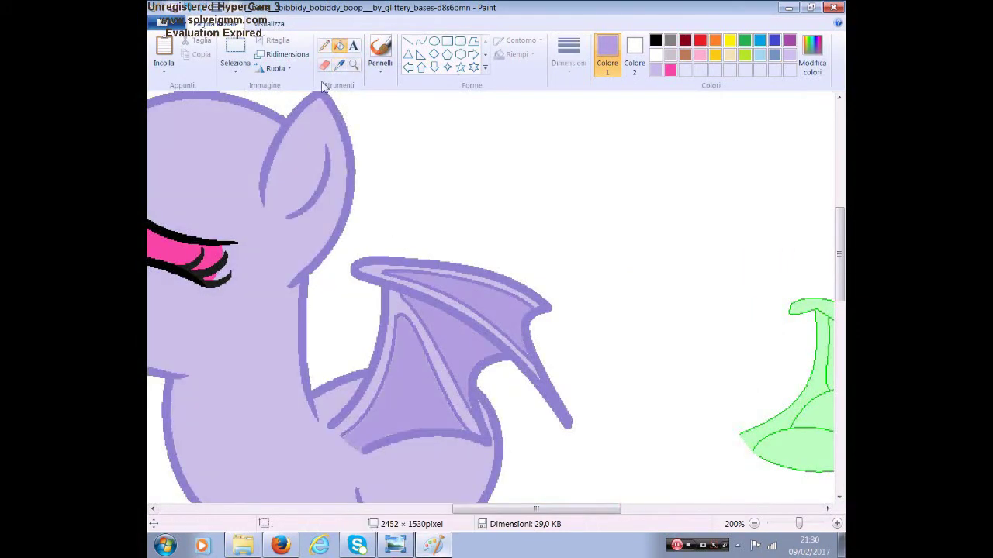
- Zoom in on the wing and touch up its edge with the sampled light purple
left_click(836, 524)
left_click(836, 524)
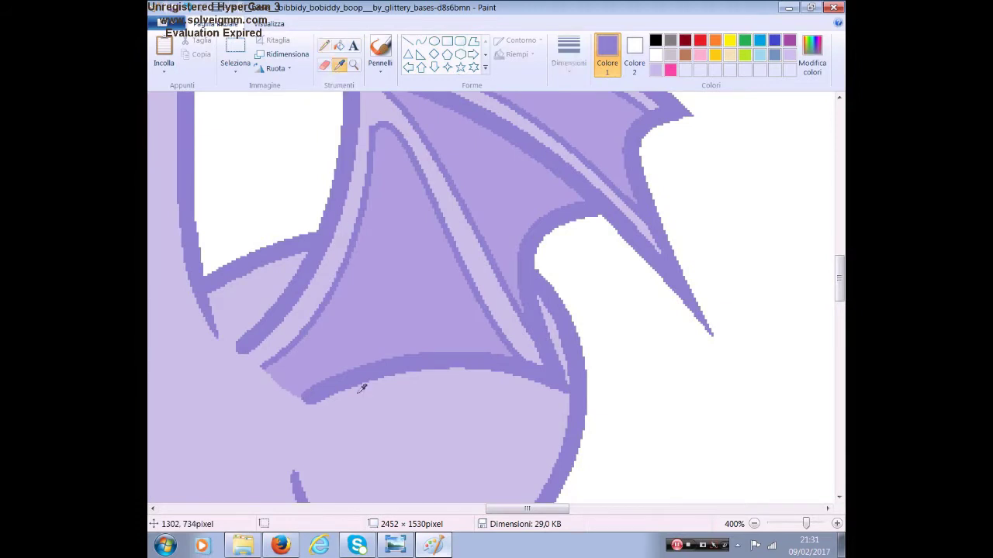
left_click(359, 390)
left_click_drag(304, 401, 330, 397)
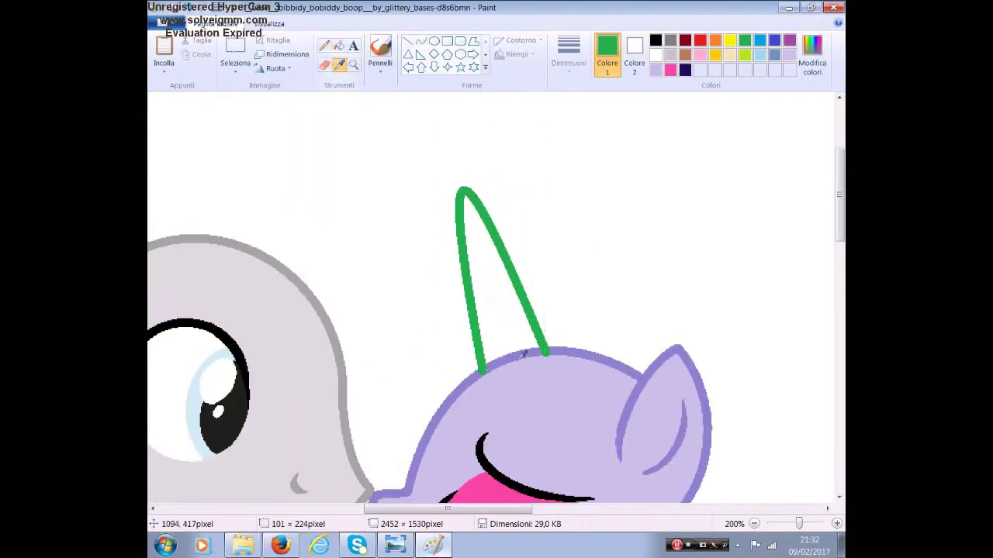
- Trace the horn outline in purple with a thicker line
left_click(607, 155)
left_click_drag(520, 401, 549, 365)
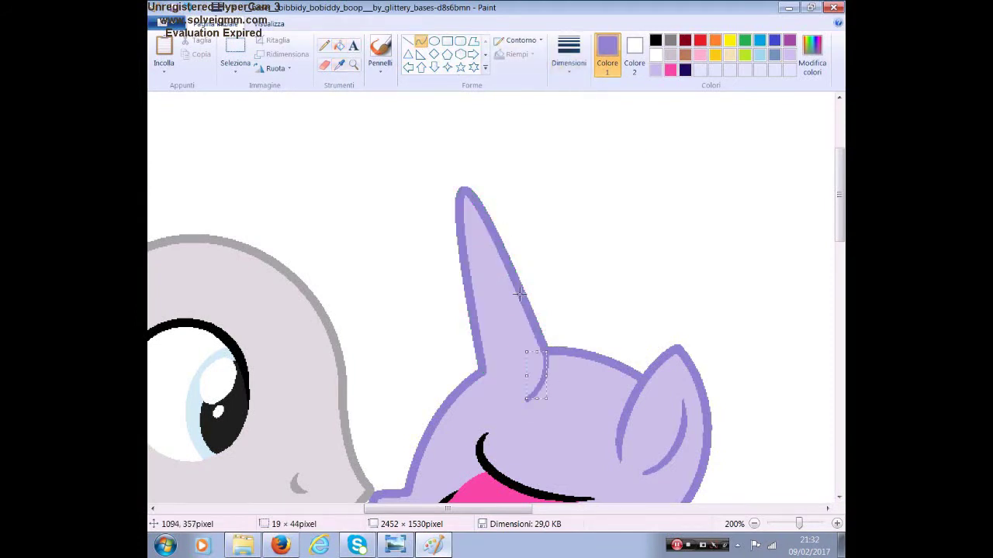
scroll(486, 260, "down", 3)
- Draw the navy mane outline with curves, redoing the misplaced front strand
left_click(685, 69)
left_click_drag(409, 136, 645, 270)
left_click_drag(526, 206, 504, 156)
left_click_drag(409, 136, 276, 239)
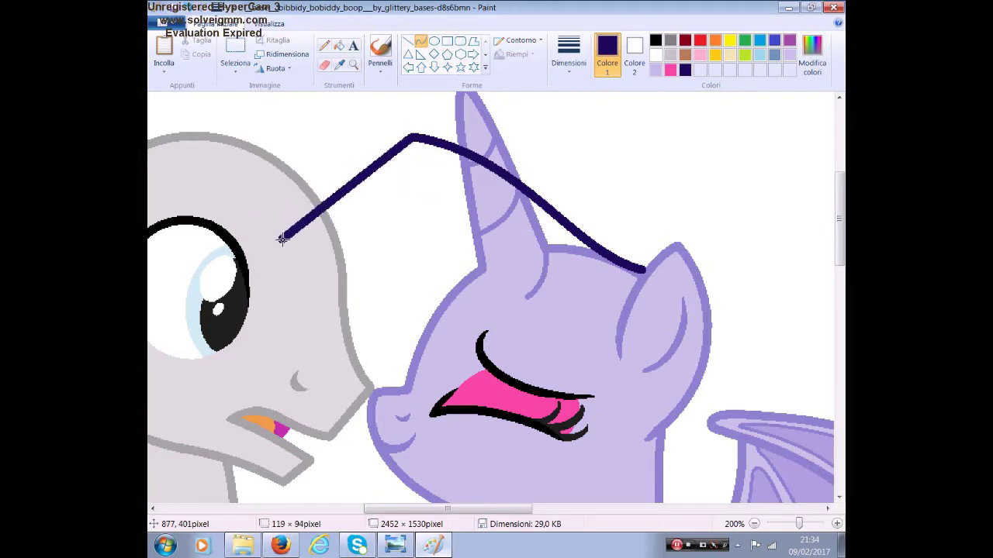
left_click_drag(341, 189, 295, 168)
mouse_move(625, 321)
left_mouse_down()
mouse_move(627, 394)
mouse_move(555, 303)
mouse_move(494, 365)
mouse_move(463, 281)
mouse_move(474, 264)
mouse_move(411, 332)
left_mouse_up()
left_click_drag(438, 302, 397, 305)
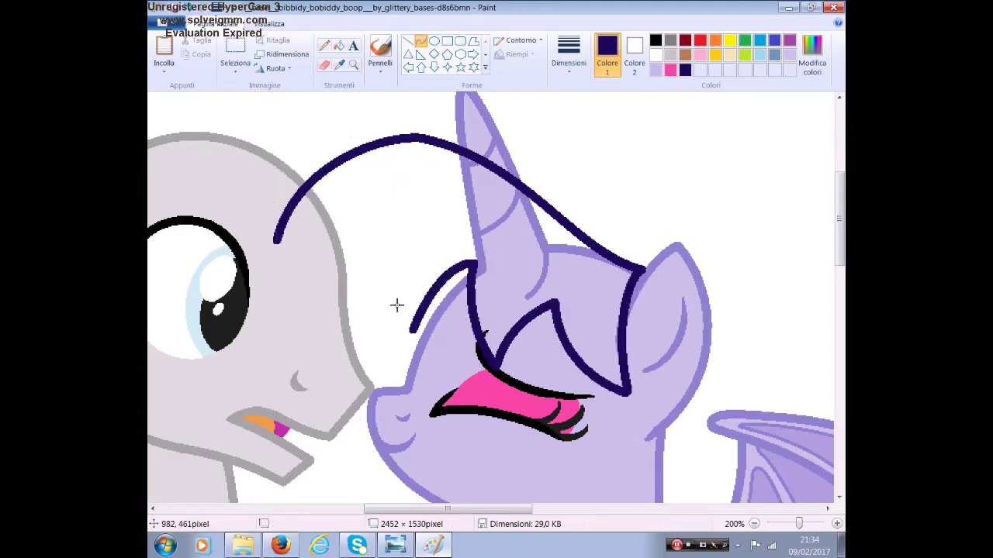
key("ctrl+z")
mouse_move(276, 241)
left_mouse_down()
mouse_move(394, 208)
mouse_move(411, 332)
left_mouse_up()
left_click_drag(387, 272, 380, 302)
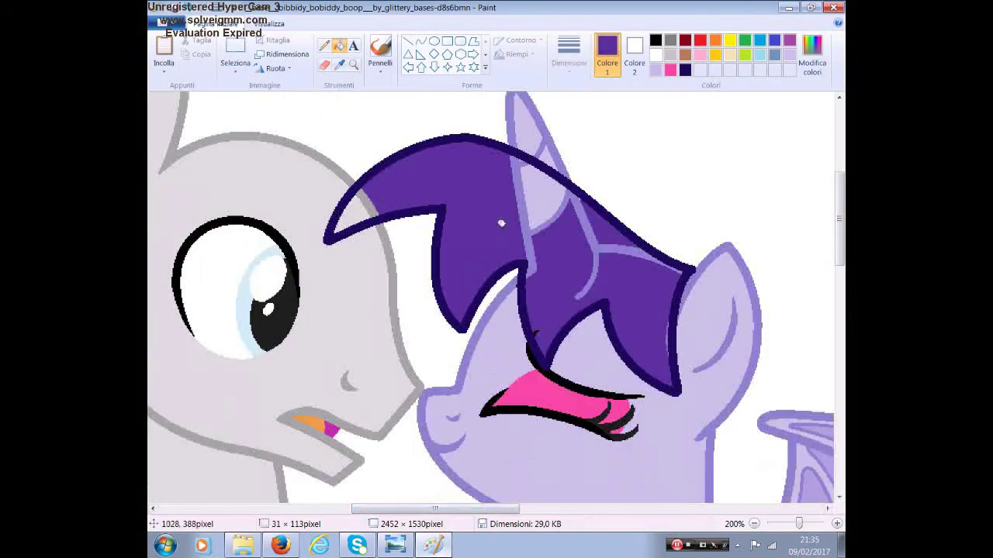
- Fill the mane dark purple with a brighter purple lower streak
left_click(419, 40)
left_click(339, 66)
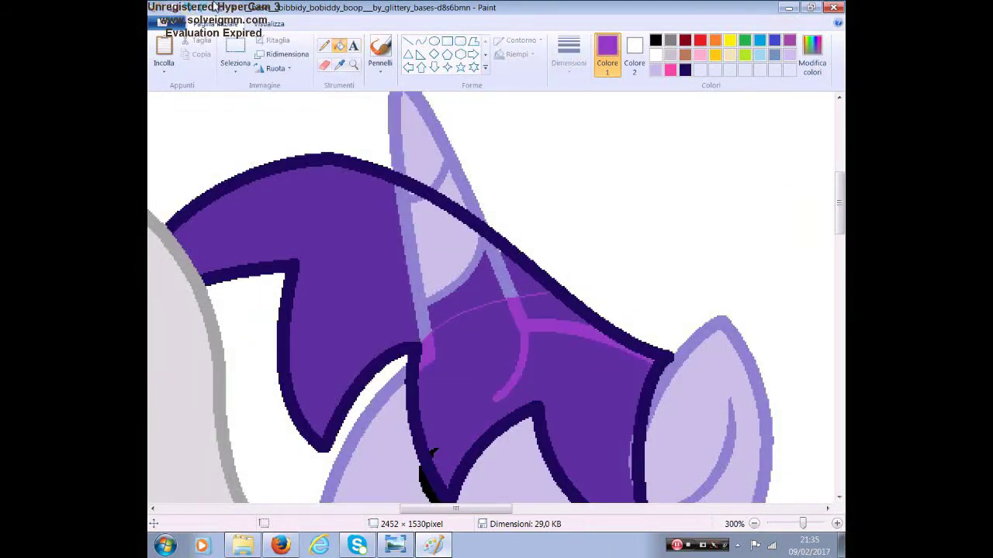
left_click(555, 318)
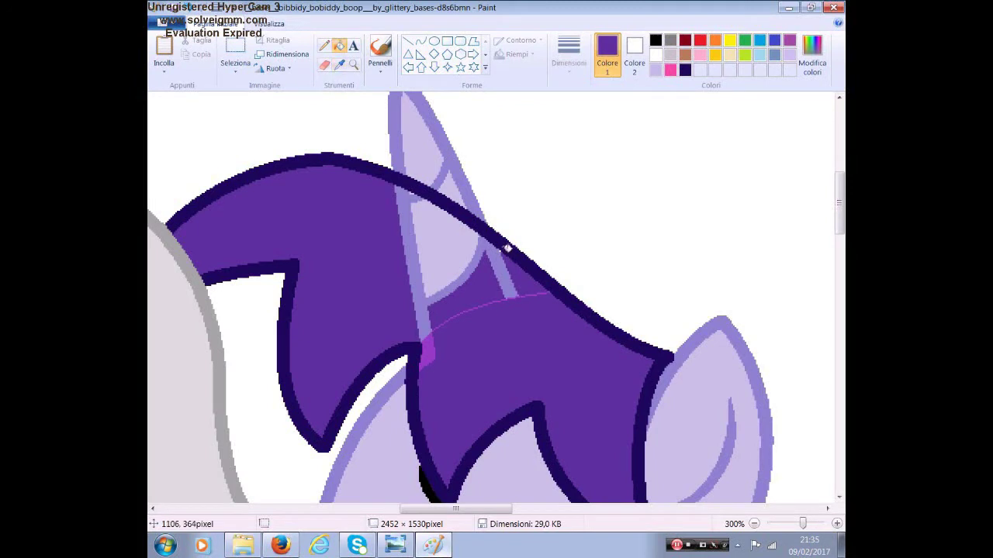
left_click(566, 361)
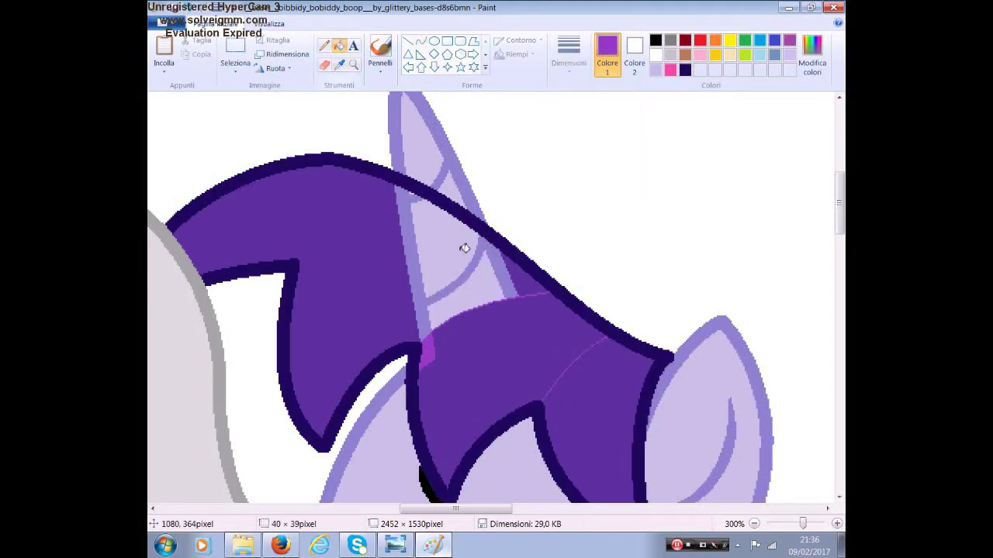
- Pick the horn's lavender and a straight line thickness for the horn spirals
left_click(400, 143)
left_click(407, 41)
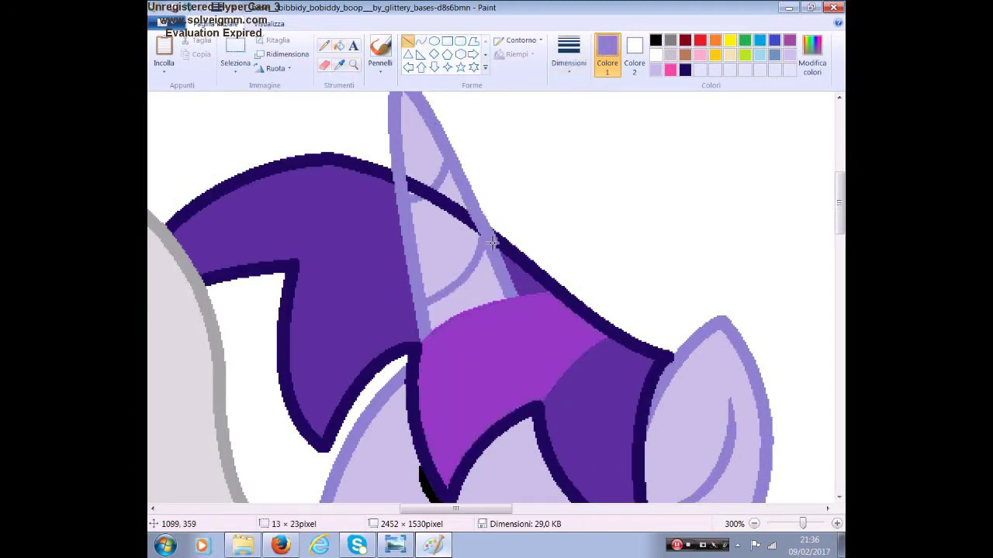
left_click(568, 54)
left_click(583, 142)
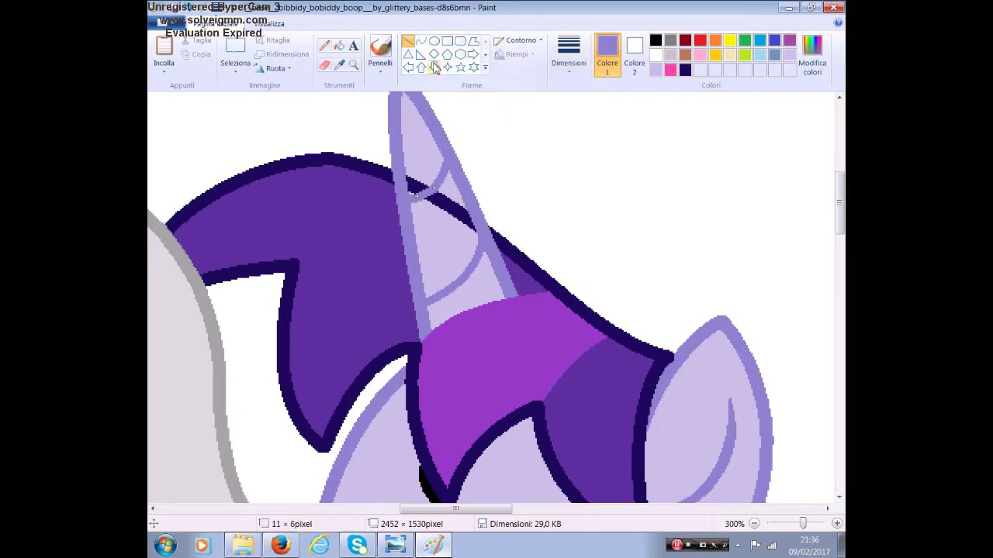
scroll(465, 215, "down", 3)
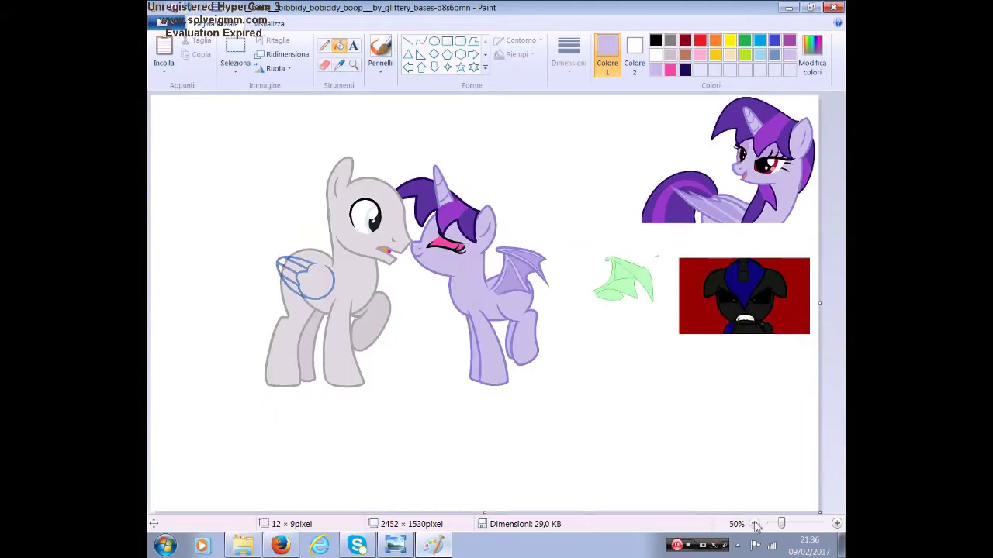
scroll(836, 497, "up", 1)
scroll(355, 111, "down", 2)
- Outline the mane top in navy, add a curved purple strand, and refill the mane edge
left_click(340, 64)
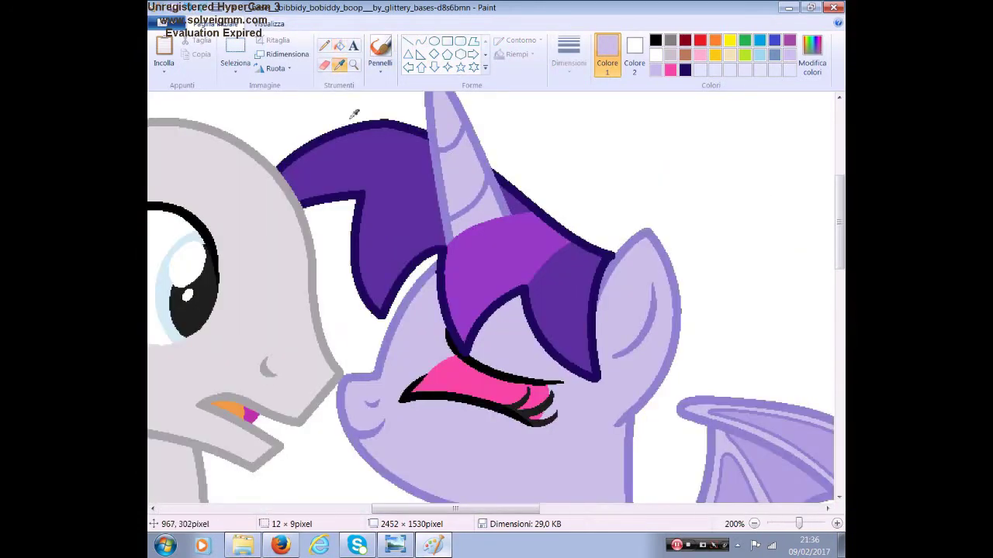
left_click(490, 181)
left_click_drag(433, 138, 264, 248)
left_click_drag(356, 171, 387, 137)
left_click_drag(363, 194, 270, 248)
left_click_drag(316, 221, 310, 196)
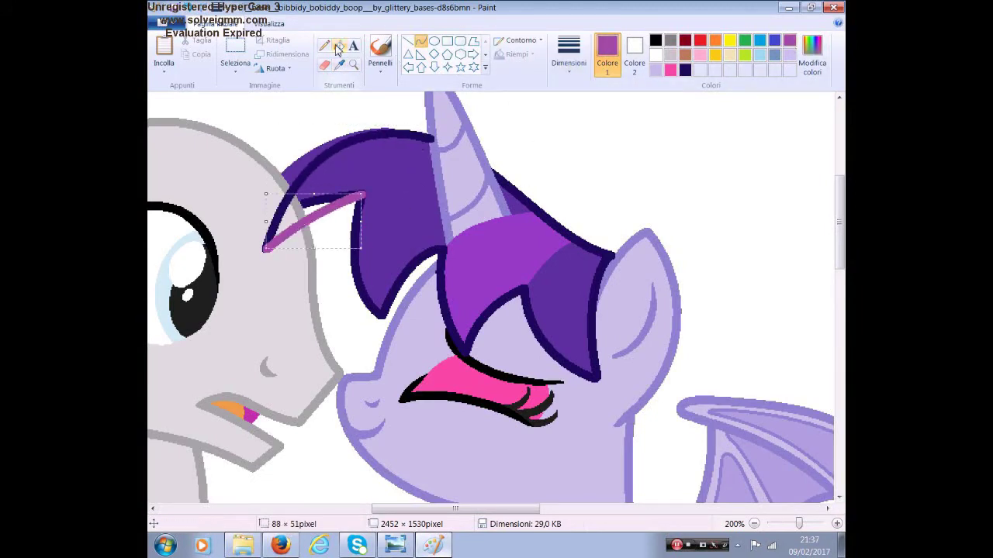
left_click(338, 45)
left_click(366, 176)
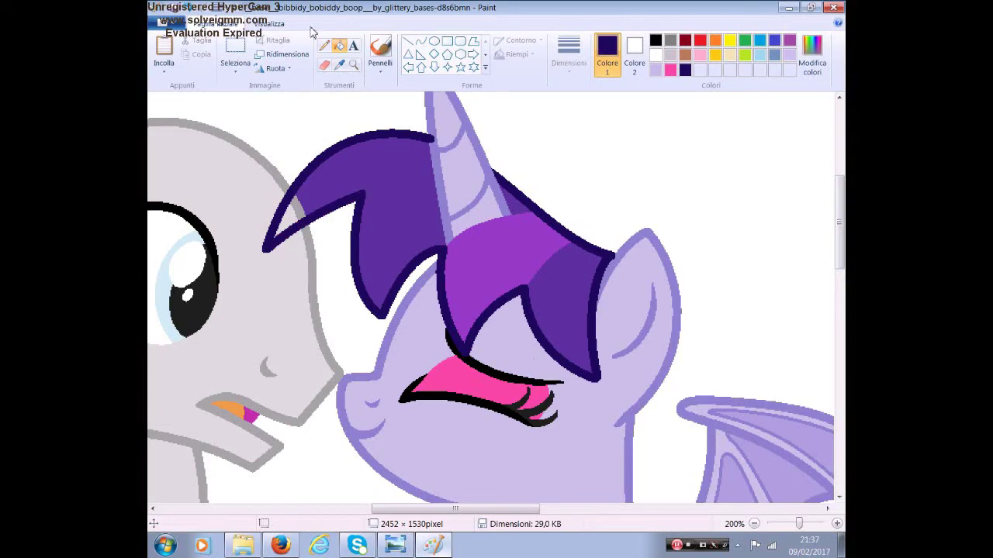
left_click(339, 66)
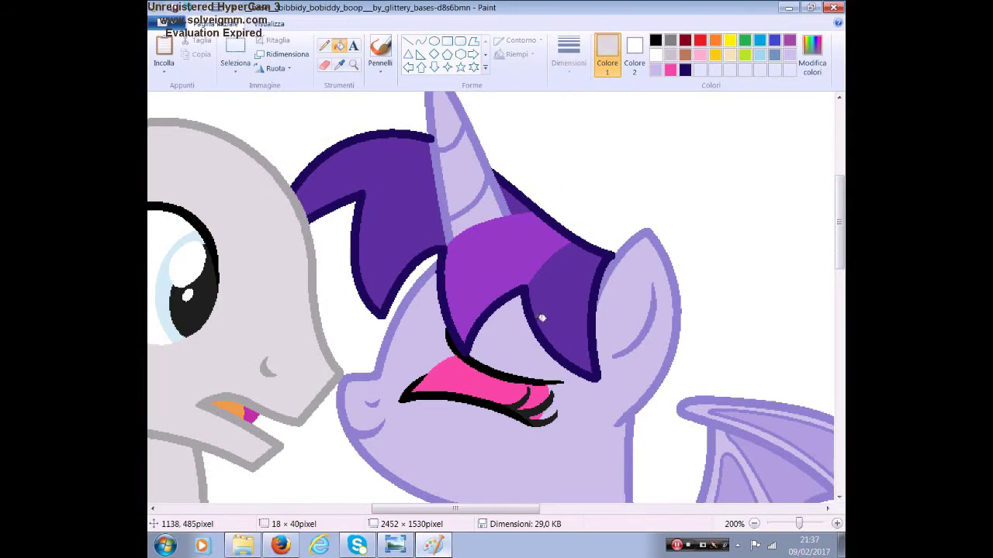
scroll(489, 295, "down", 3)
left_click(474, 166)
left_click(569, 54)
- Draw the dark navy outline of a new mane lock curving down the neck
left_click(599, 169)
scroll(489, 294, "down", 2)
mouse_move(578, 121)
left_mouse_down()
mouse_move(477, 178)
mouse_move(530, 209)
left_mouse_up()
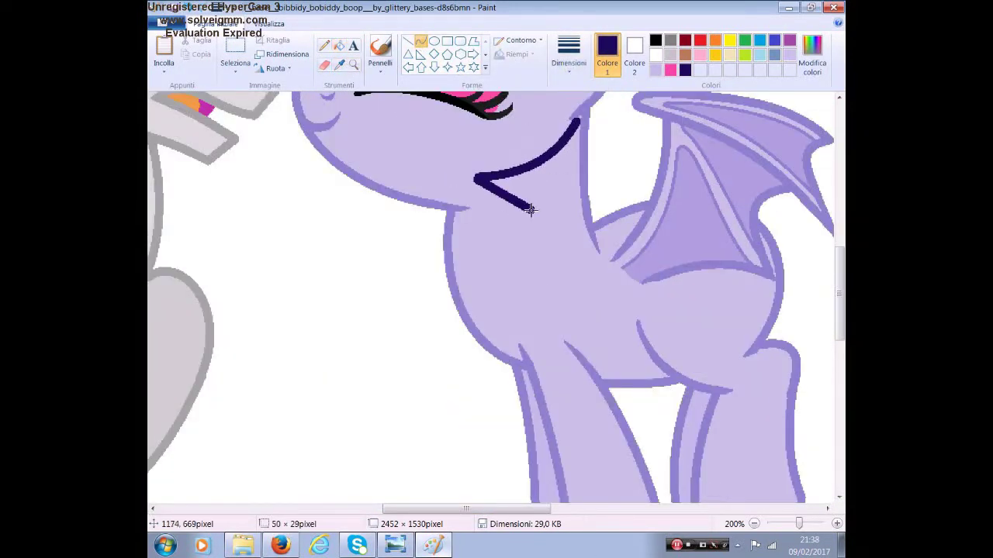
left_click_drag(554, 240, 574, 316)
left_click_drag(582, 247, 679, 310)
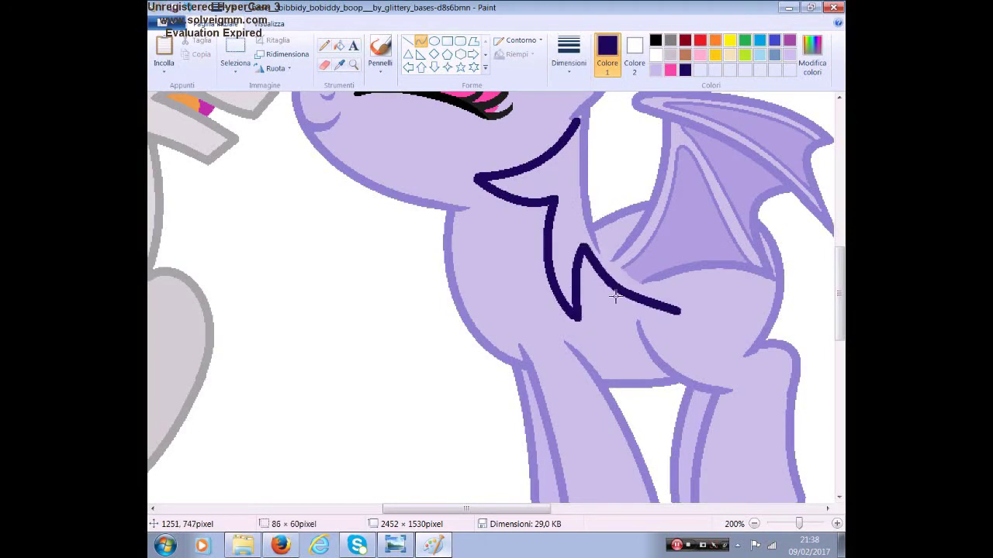
scroll(679, 311, "up", 3)
left_click_drag(679, 415, 630, 155)
left_click_drag(581, 277, 613, 294)
- Fill the new lock with the mane's purple and touch up its navy outline
left_click(339, 66)
left_click(512, 124)
left_click(633, 359)
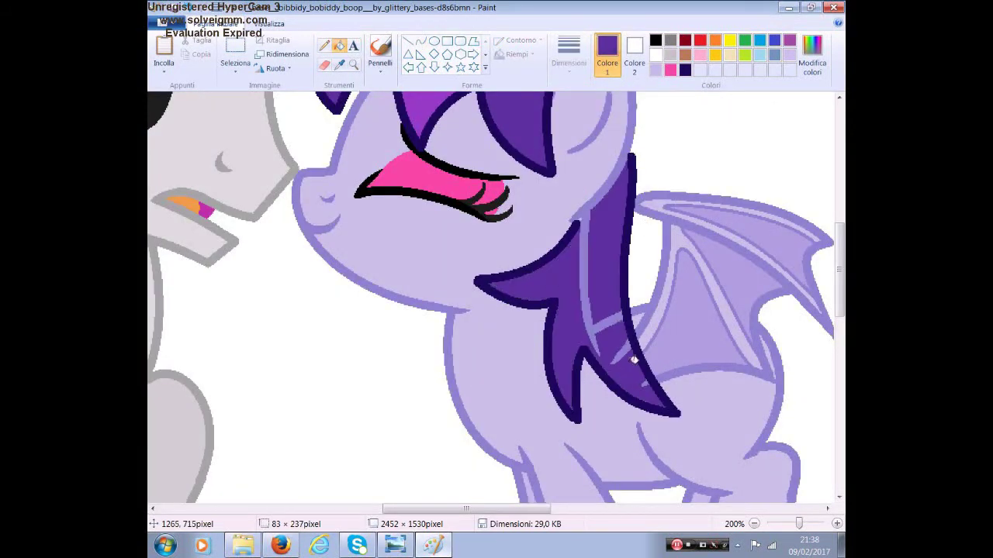
left_click(324, 45)
left_click(339, 64)
scroll(497, 295, "up", 3)
left_click(556, 225)
- Choose a lighter purple and thin line, and zoom in on the mane lock
left_click(339, 65)
scroll(496, 310, "down", 2)
left_click(589, 365)
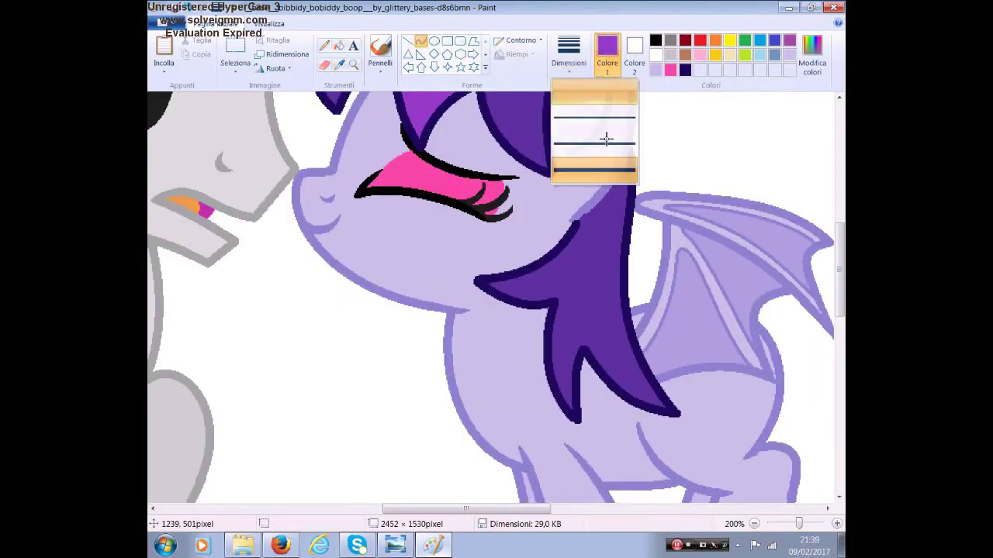
left_click(419, 40)
scroll(449, 313, "up", 1)
left_click(323, 45)
left_click(339, 64)
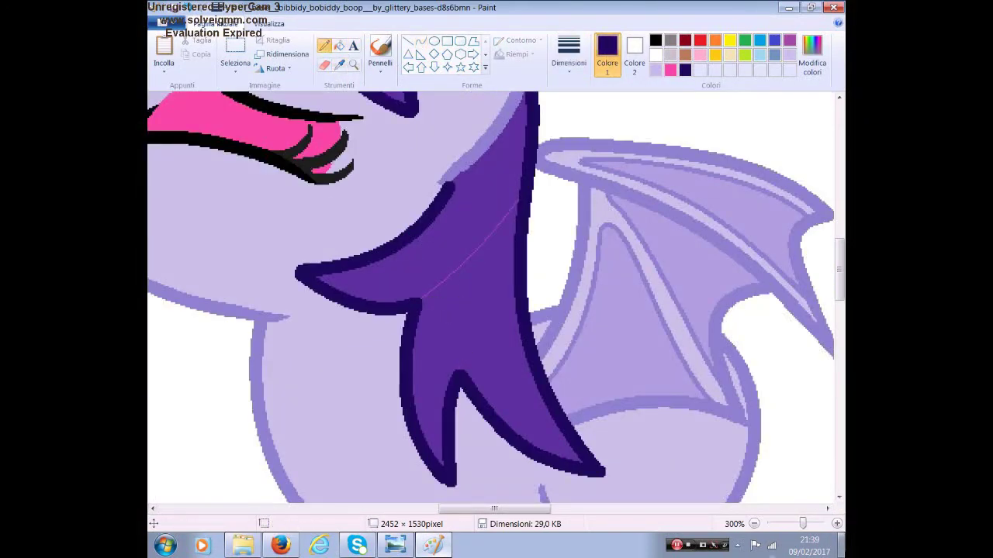
left_click(522, 326)
scroll(674, 343, "up", 2)
- Draw a thin curve dividing the lock and fill its highlight band bright purple
left_click(419, 40)
scroll(665, 426, "up", 1)
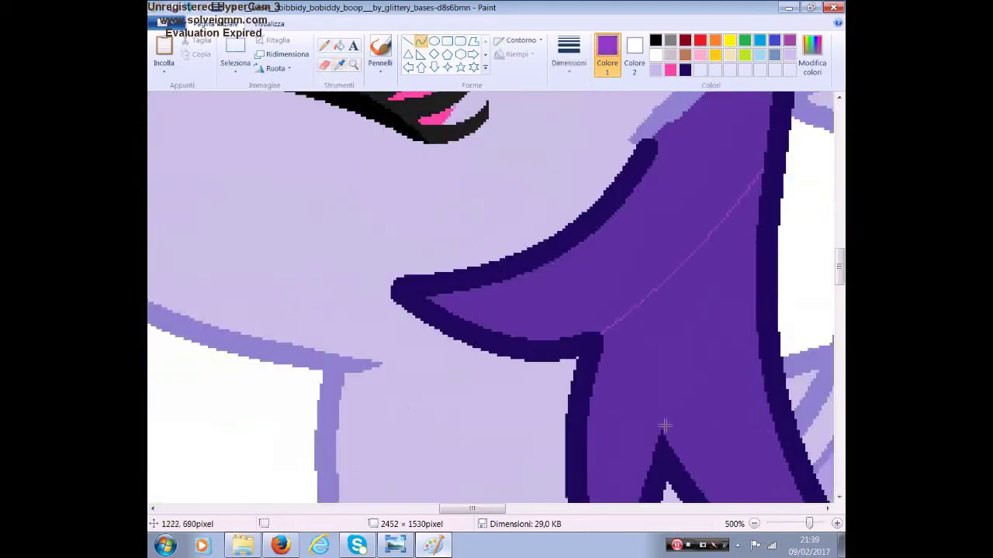
left_click(339, 45)
left_click(714, 271)
scroll(713, 271, "down", 1)
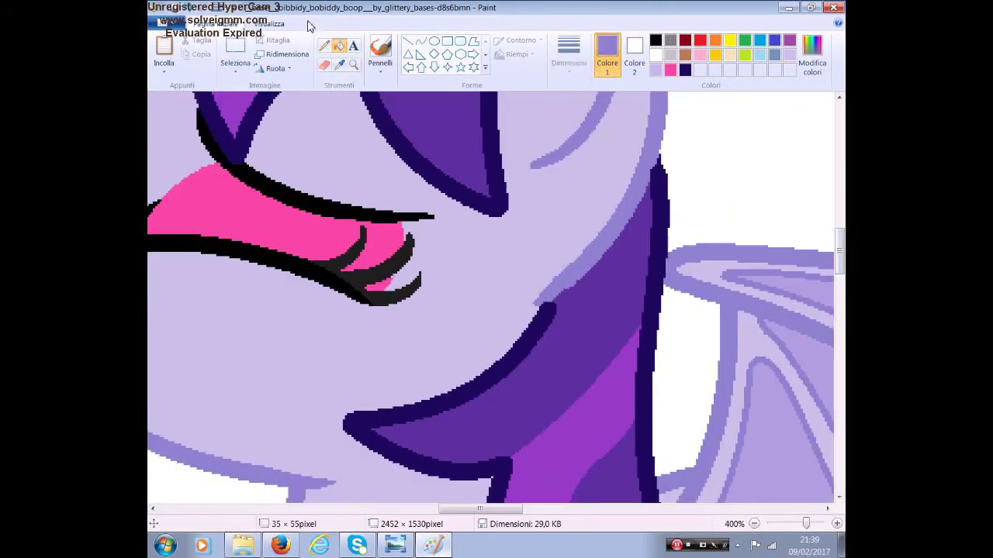
- Patch gaps in the lock's navy outline with the pencil
left_click(324, 45)
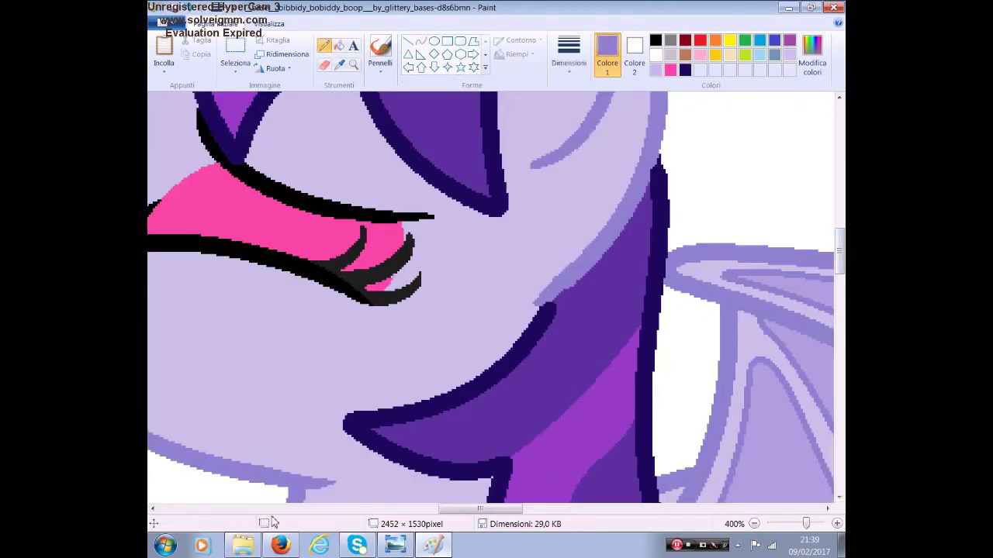
left_click(323, 45)
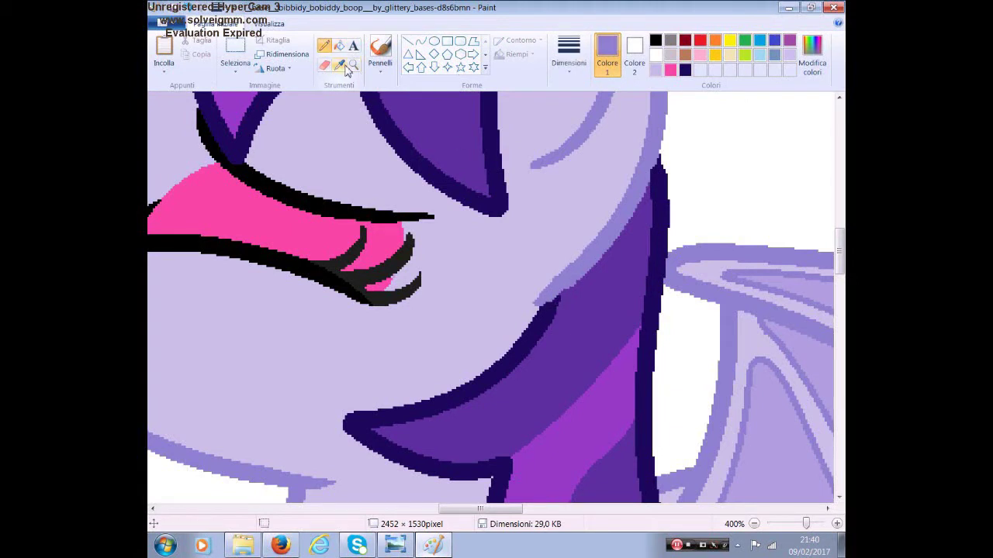
scroll(654, 170, "down", 5)
left_click(339, 64)
left_click(517, 146)
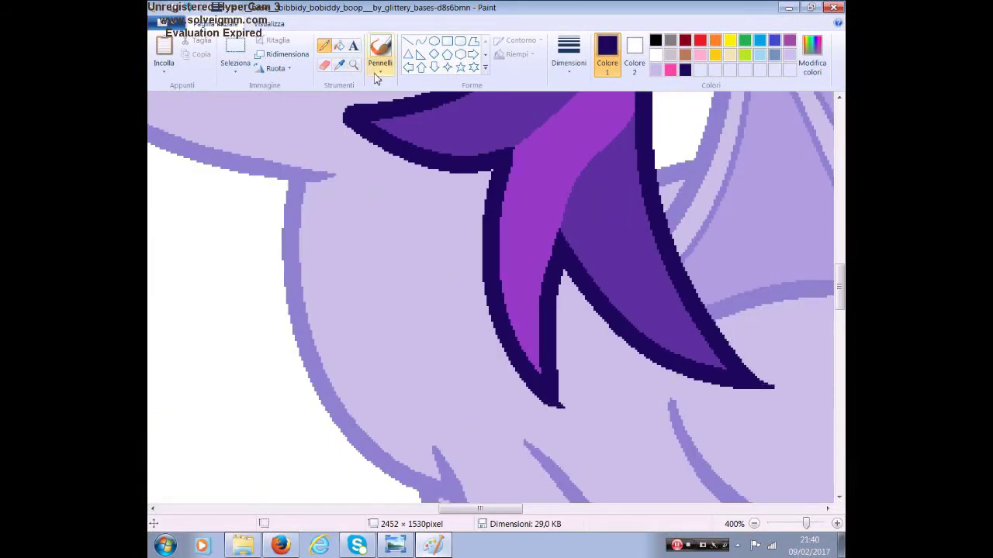
left_click(773, 382)
scroll(367, 235, "up", 3)
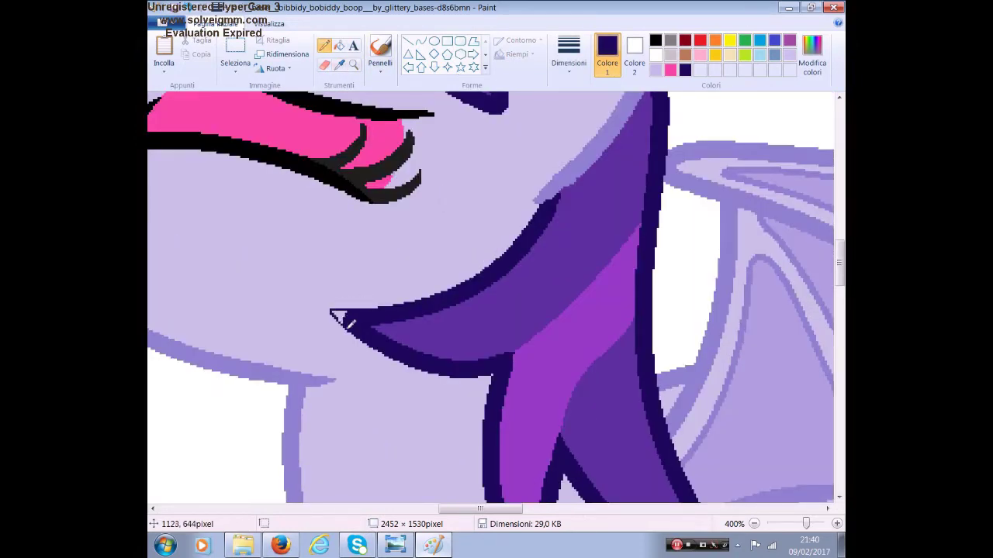
- Touch up the outlines using sampled navy and the ear's lavender
left_click(323, 45)
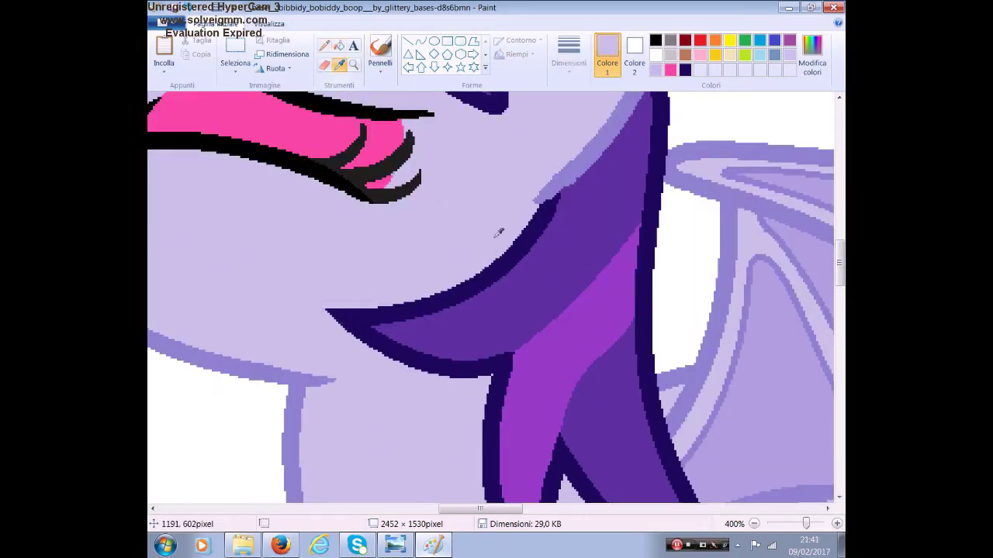
scroll(512, 317, "up", 3)
left_click(510, 315)
scroll(512, 316, "up", 3)
left_click(531, 281)
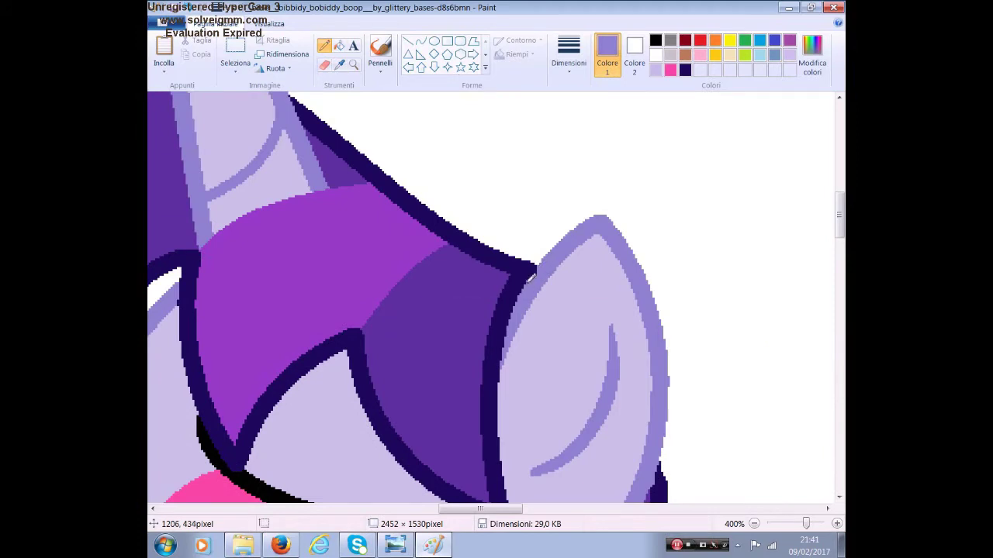
scroll(540, 269, "left", 5)
left_click(625, 334)
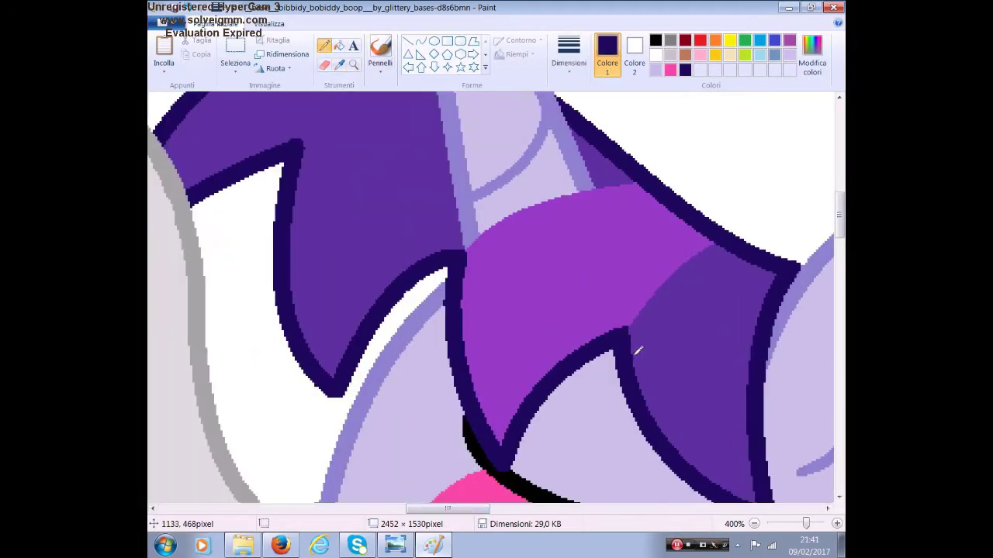
scroll(630, 326, "down", 2)
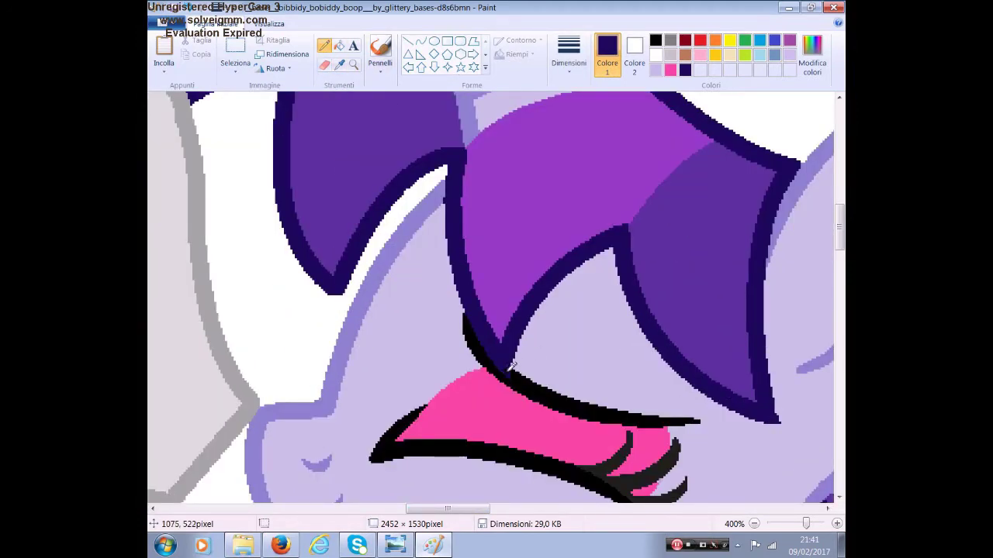
scroll(372, 290, "up", 2)
scroll(401, 233, "up", 2)
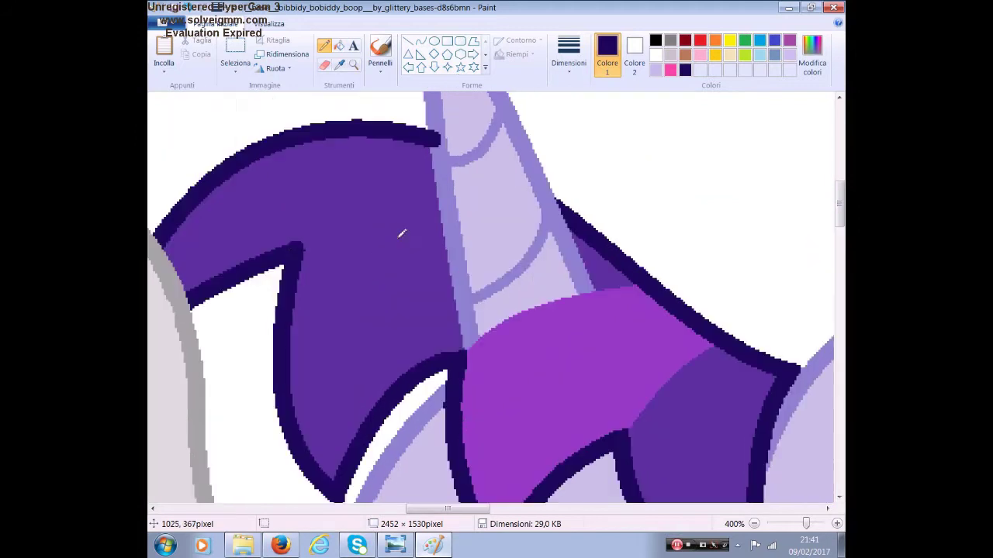
- Touch up with the horn's lavender and background white, then zoom out to 100%
left_click(340, 64)
left_click(423, 108)
left_click(339, 45)
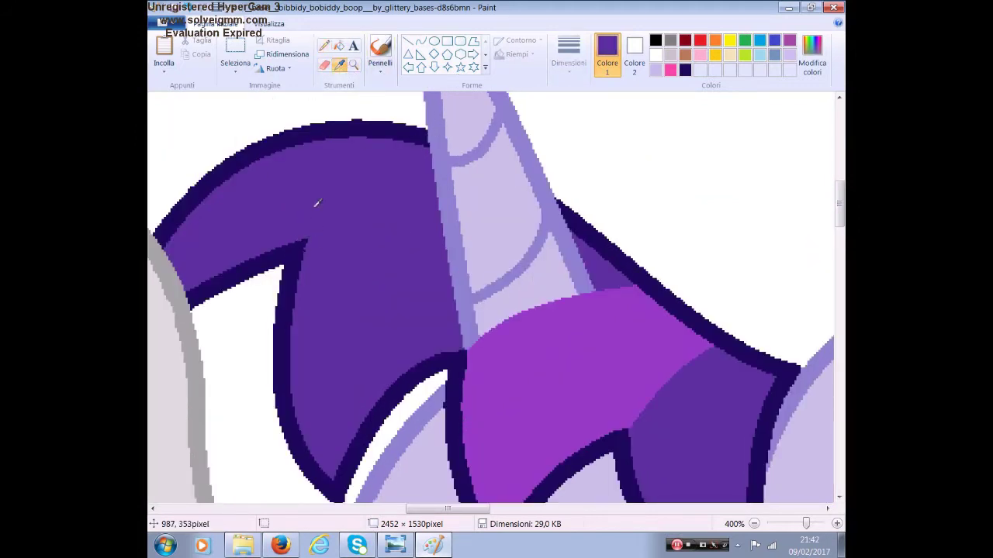
left_click(339, 64)
left_click(557, 197)
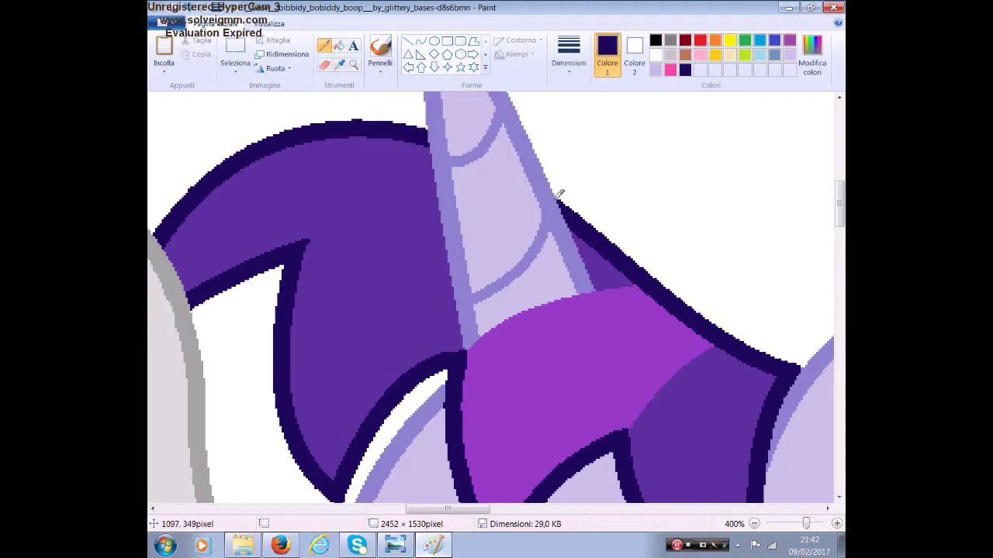
triple_click(754, 523)
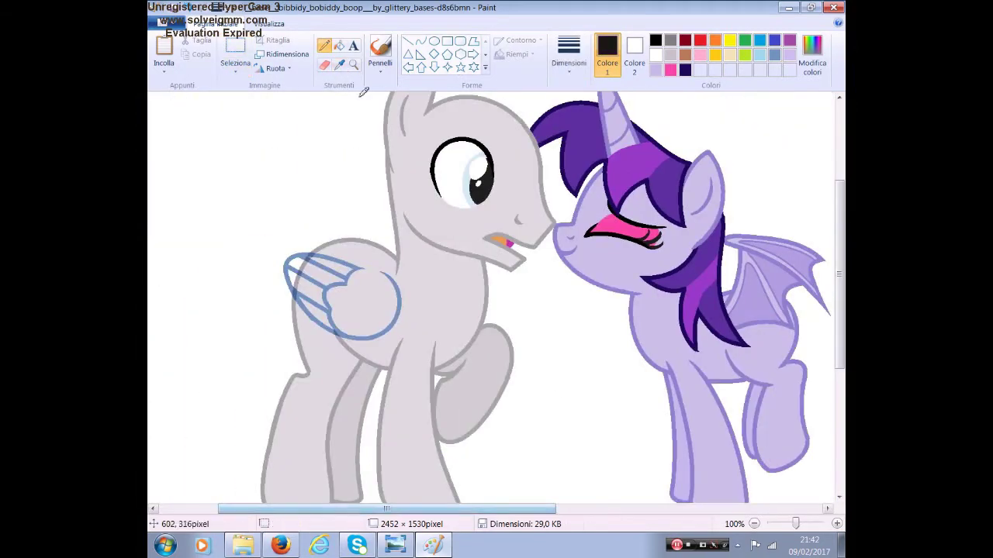
- Fill the grey pegasus's body and hind leg with black, then begin mixing a dark navy
left_click(339, 268)
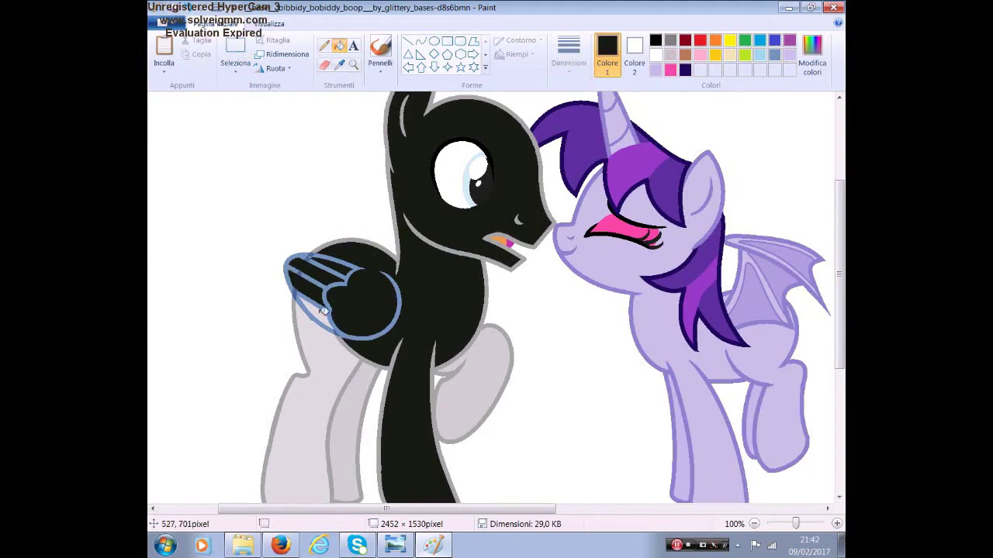
scroll(315, 257, "up", 2)
scroll(496, 310, "down", 5)
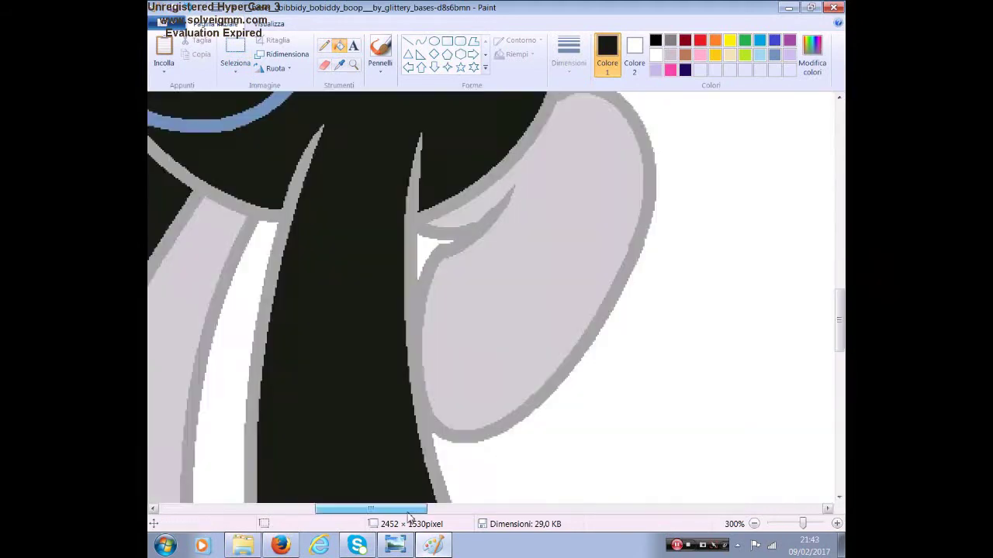
left_click(812, 59)
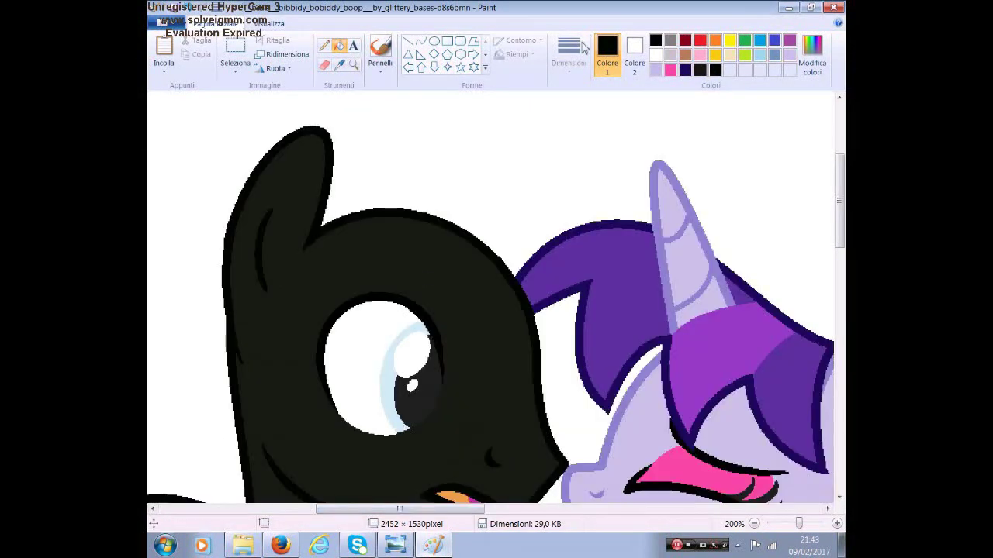
left_click(668, 53)
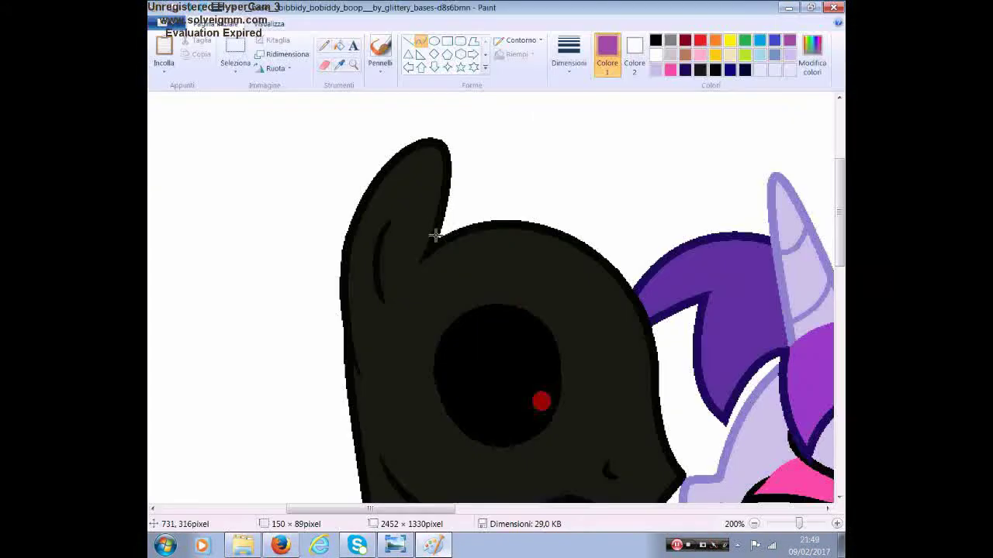
- Draw the first purple curved strands of the spiky mane over the forehead
left_click_drag(450, 204, 503, 331)
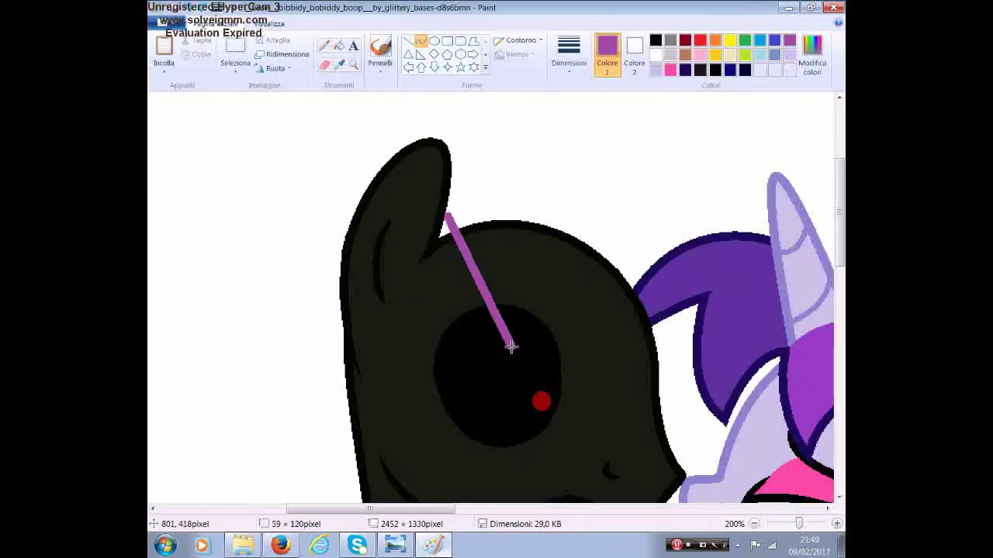
left_click_drag(465, 264, 429, 248)
left_click_drag(504, 330, 636, 361)
left_click_drag(570, 346, 477, 260)
left_click_drag(543, 310, 611, 298)
left_click_drag(636, 361, 590, 277)
left_click_drag(613, 318, 624, 306)
left_click_drag(451, 174, 583, 133)
- Undo stray strokes and redraw the last mane strand with a thinner line
key("ctrl+z")
mouse_move(450, 175)
left_mouse_down()
mouse_move(548, 147)
mouse_move(656, 167)
mouse_move(598, 182)
mouse_move(736, 355)
mouse_move(731, 370)
mouse_move(644, 314)
left_mouse_up()
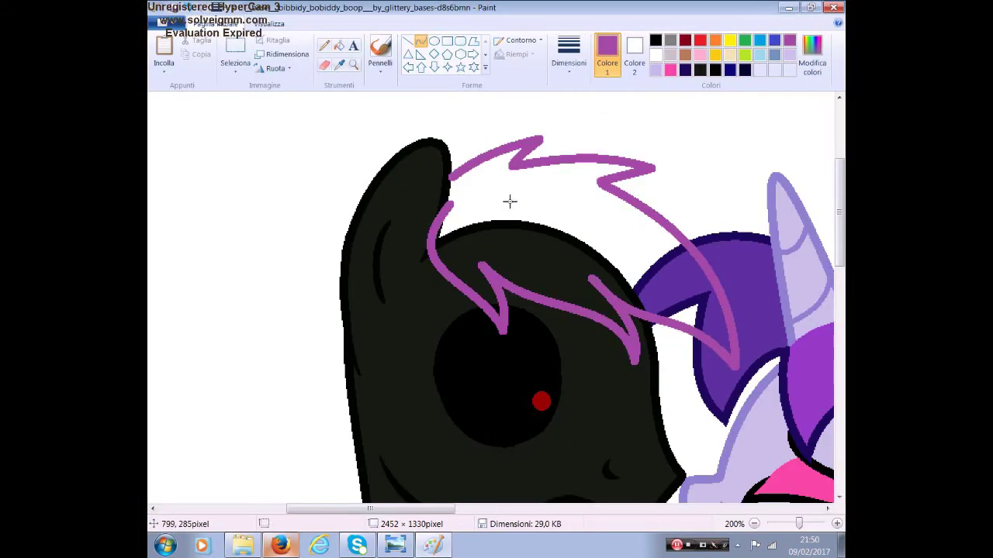
left_click_drag(508, 202, 599, 224)
key("ctrl+z")
left_click(569, 59)
left_click(595, 118)
mouse_move(527, 211)
left_mouse_down()
mouse_move(604, 221)
mouse_move(661, 276)
left_mouse_up()
left_click(339, 46)
- Fill the mane with dark navy and recolour its purple outline navy
left_click(730, 70)
left_click(507, 249)
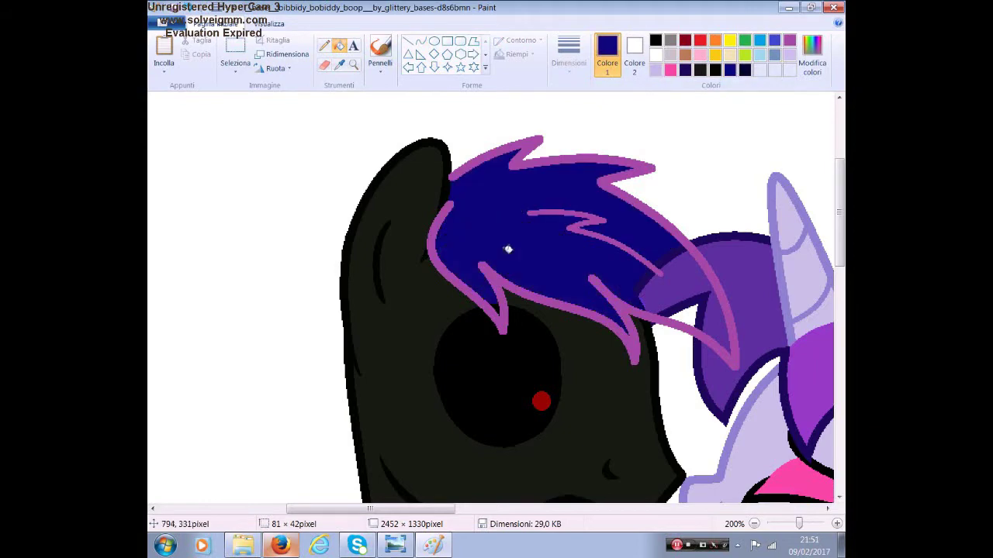
left_click(695, 314)
left_click(731, 357)
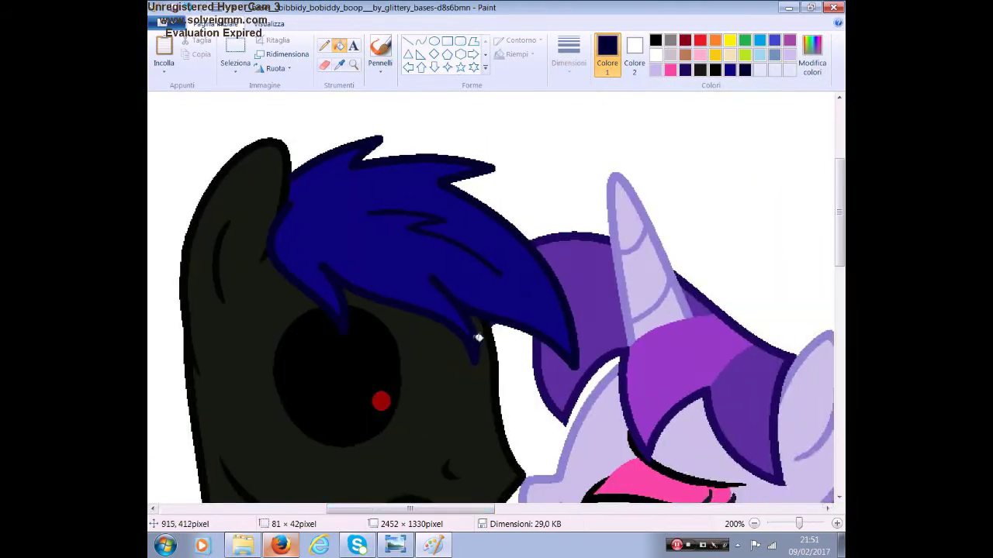
- Begin the horn with a purple line above the mane
scroll(496, 310, "up", 3)
left_click(420, 42)
mouse_move(406, 310)
left_mouse_down()
mouse_move(452, 326)
mouse_move(468, 350)
mouse_move(440, 315)
left_mouse_up()
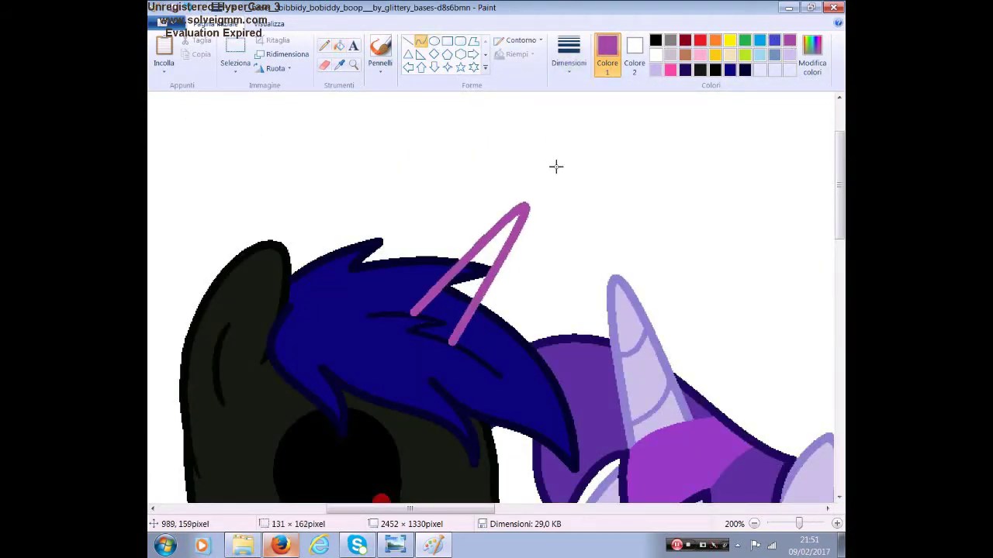
- Bend the purple line into a horn outline and touch up where it crosses the mane
left_click_drag(399, 341, 582, 197)
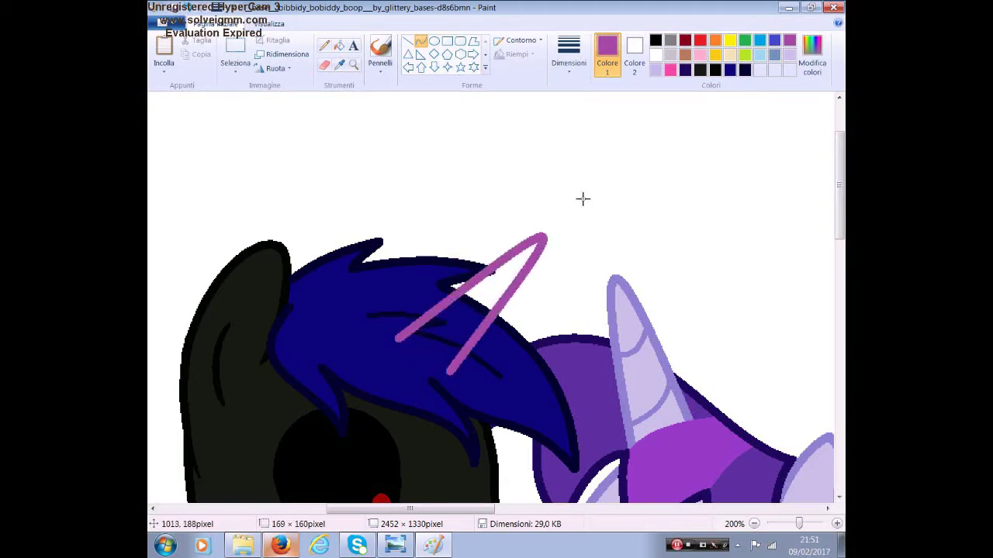
left_click(339, 64)
scroll(439, 427, "down", 5)
scroll(439, 427, "right", 3)
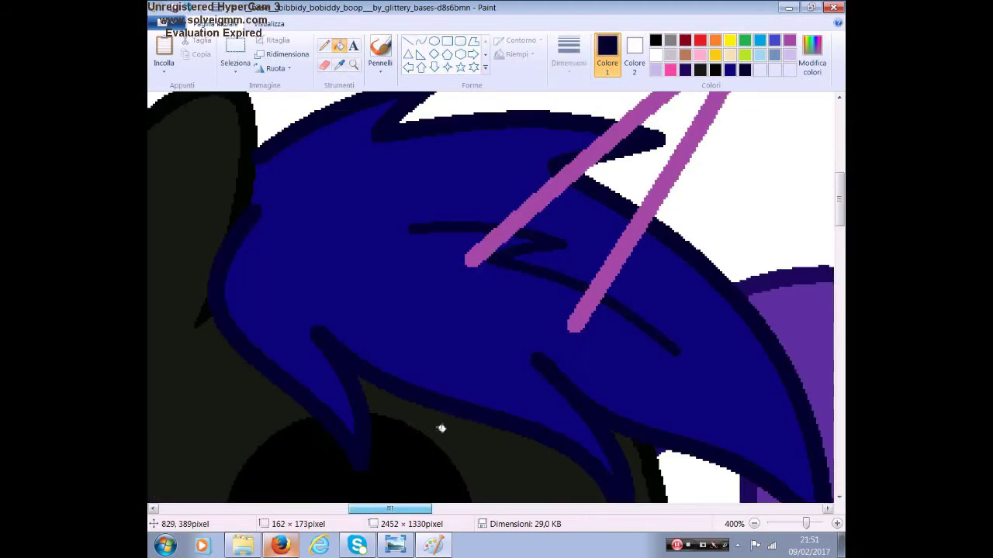
left_click(324, 45)
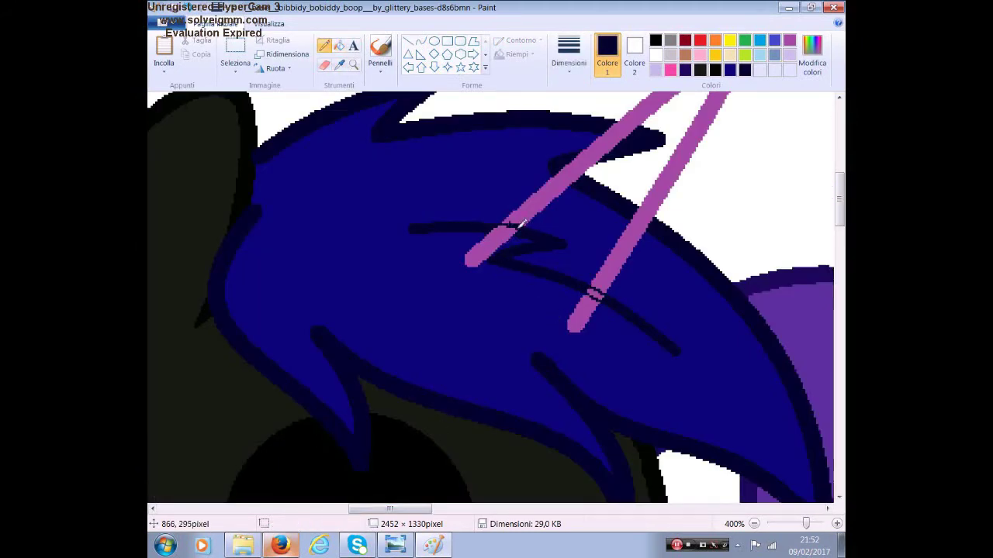
left_click_drag(518, 224, 494, 231)
- Clear the mane inside the horn and fill the horn and its outline black
left_click(339, 45)
left_click(477, 256)
left_click(577, 320)
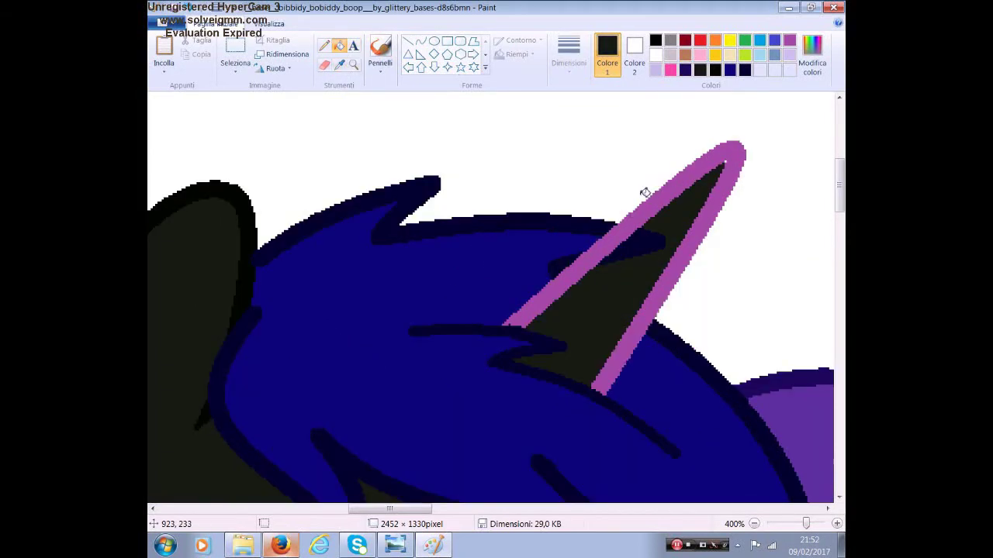
scroll(643, 191, "up", 3)
right_click(729, 159)
left_click(600, 264)
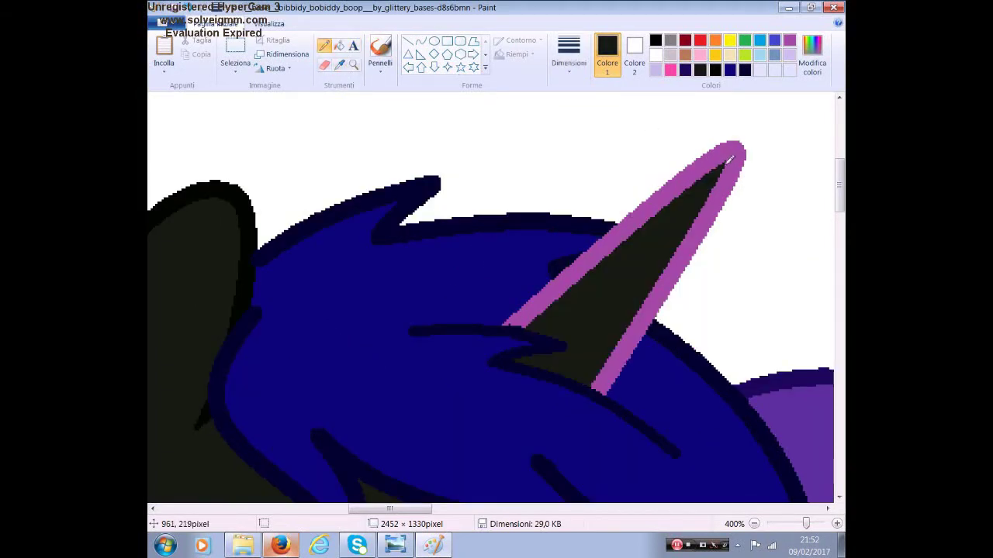
left_click(251, 276)
- Draw a dark curved detail line running inside the horn
left_click(543, 299)
left_click(419, 40)
scroll(497, 310, "right", 3)
left_click_drag(364, 388, 392, 465)
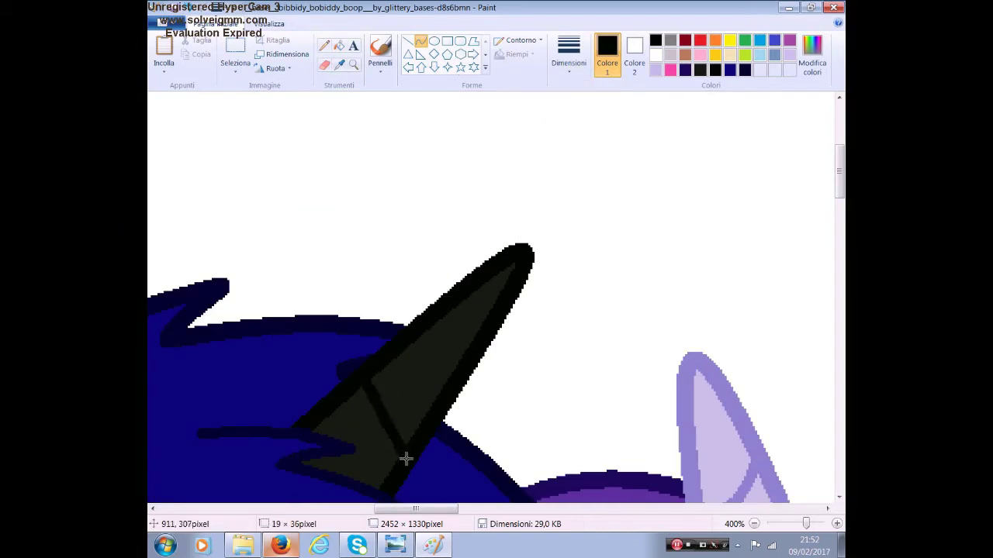
left_click_drag(438, 318, 462, 370)
scroll(461, 370, "up", 1)
scroll(496, 310, "left", 3)
left_click(324, 45)
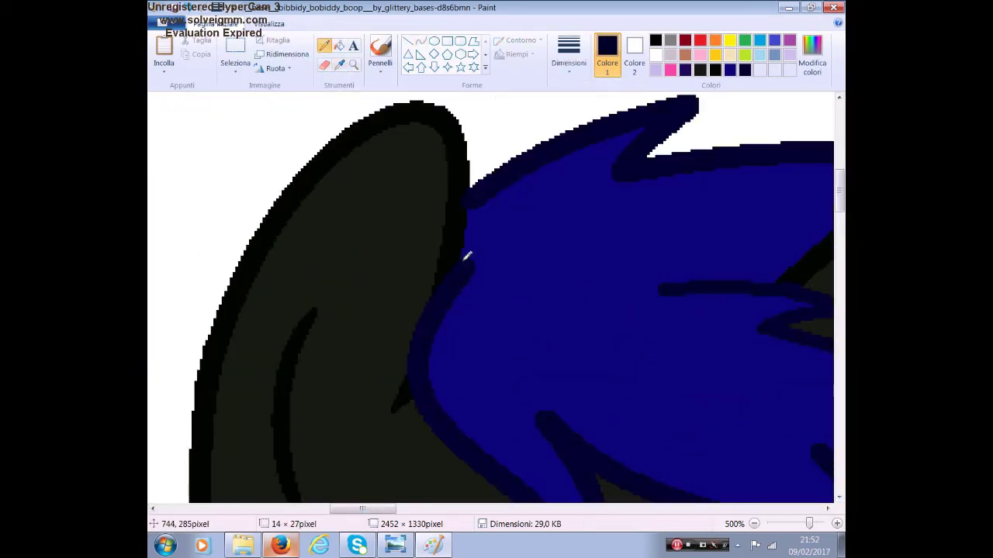
- Sample the mane's dark navy and recolour the mane outline light sky blue
left_click(531, 287)
scroll(554, 328, "down", 3)
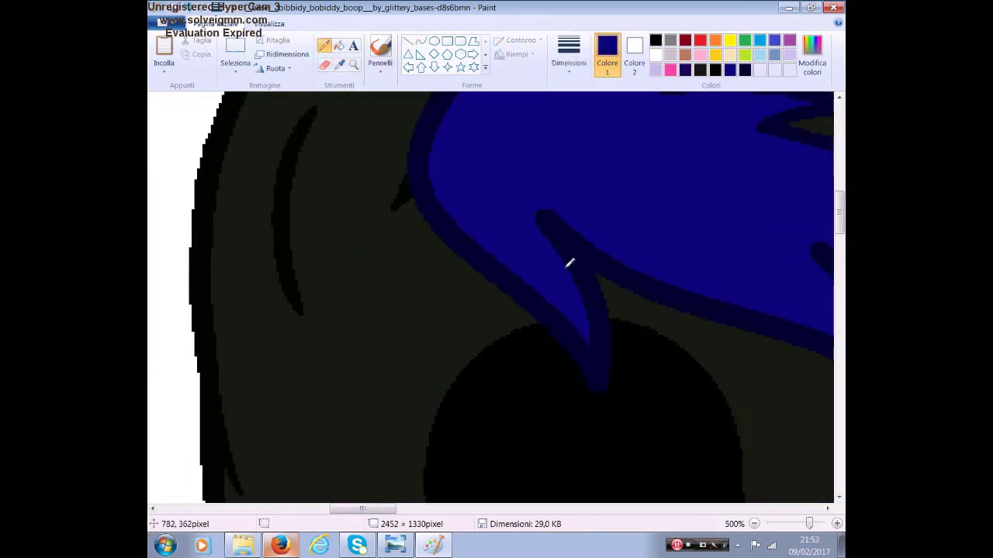
scroll(543, 194, "up", 3)
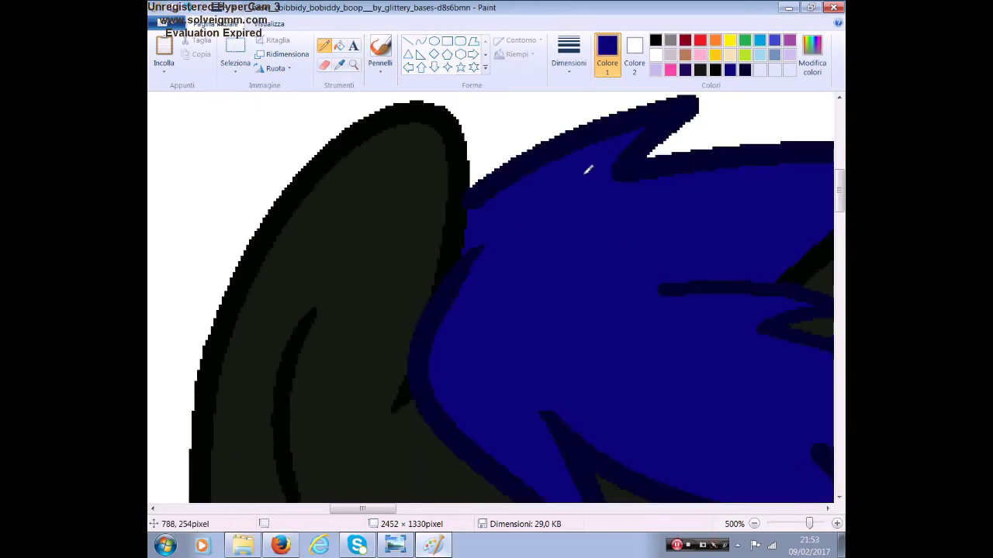
scroll(465, 160, "right", 3)
left_click(419, 41)
left_click(339, 50)
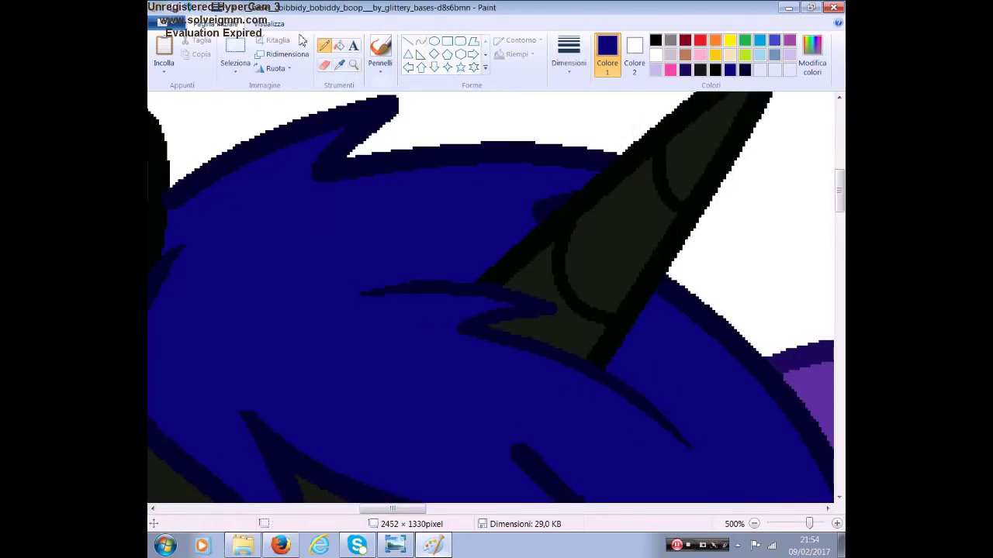
left_click(464, 320)
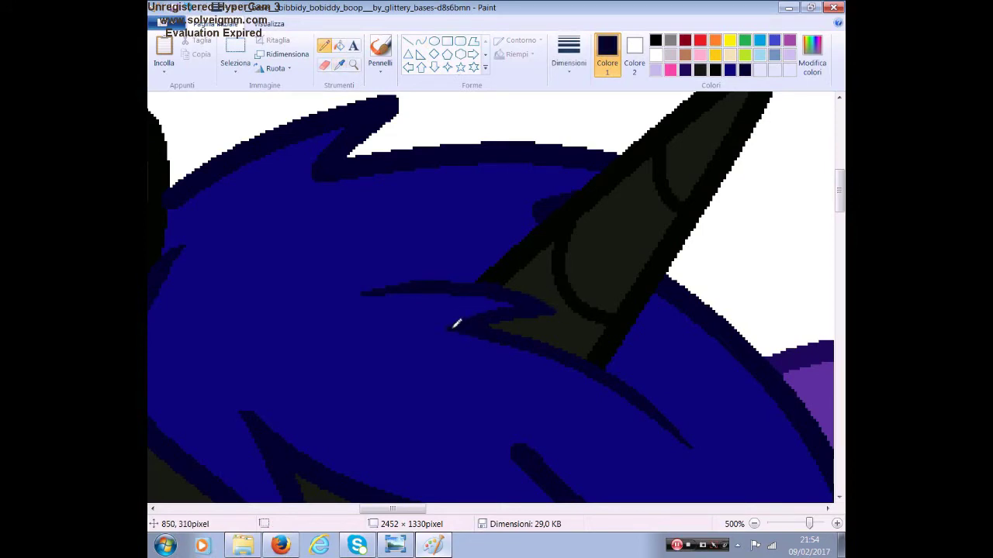
scroll(543, 295, "left", 5)
scroll(501, 362, "down", 5)
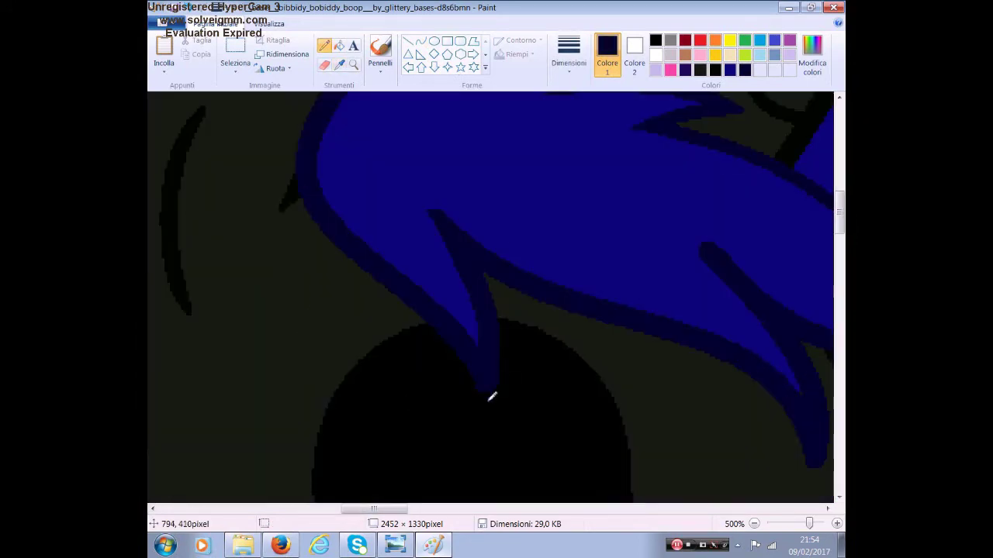
scroll(487, 385, "up", 2)
left_click(760, 55)
scroll(488, 221, "up", 3)
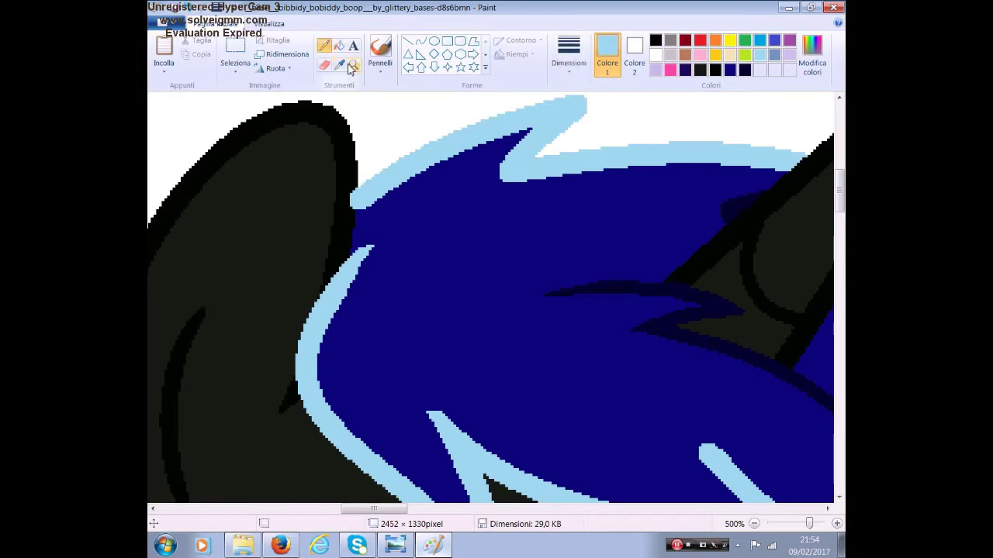
- Choose light sky blue and sample the mane's navy and light-blue outline colours
left_click(759, 54)
scroll(543, 186, "up", 2)
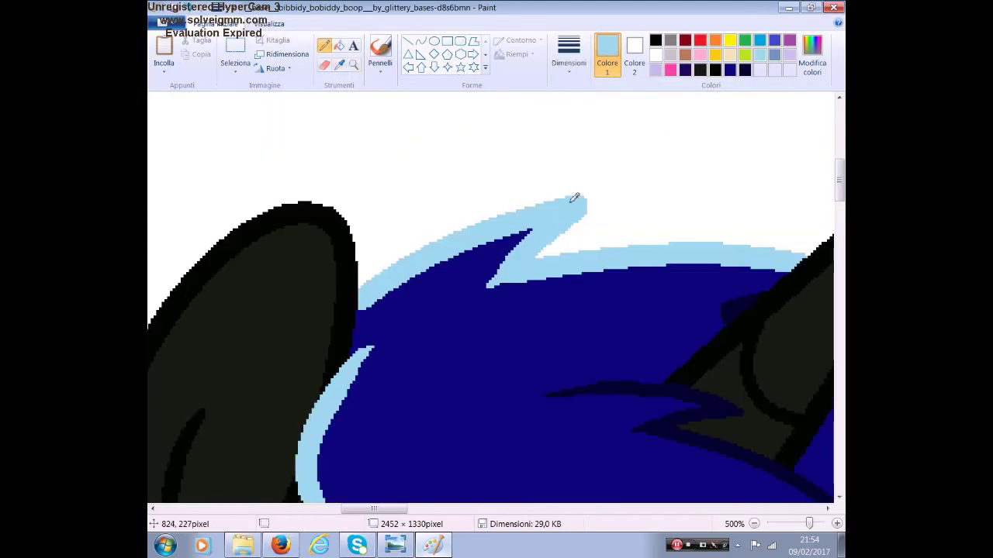
scroll(471, 497, "down", 2)
scroll(366, 129, "right", 5)
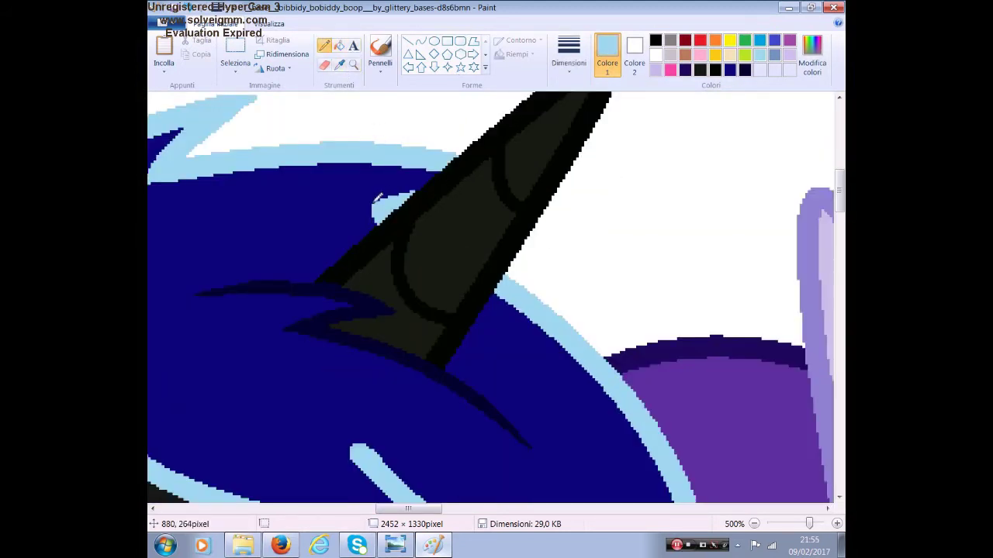
left_click(339, 65)
left_click(321, 187)
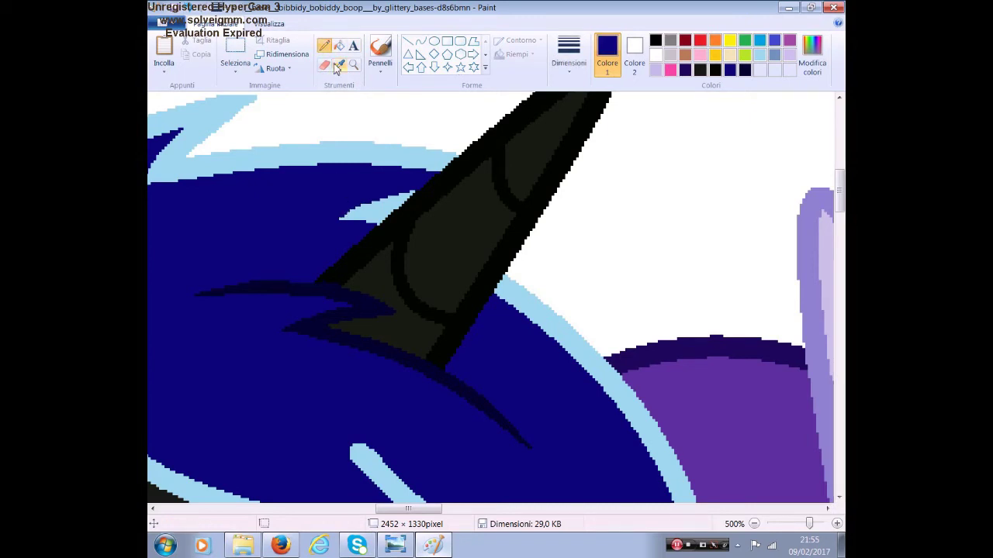
left_click(348, 154)
scroll(727, 378, "down", 6)
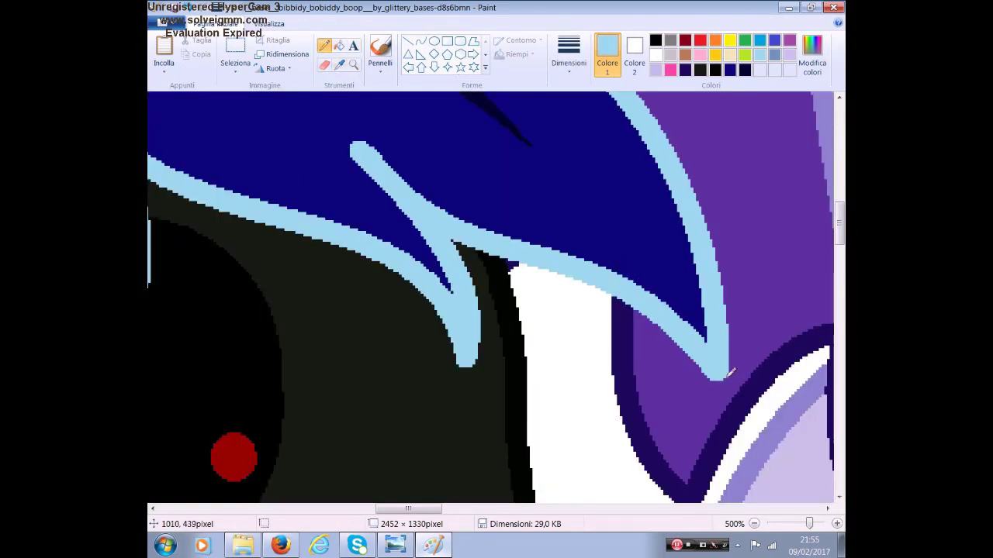
- Fill the mane outline strands back to dark navy
left_click(339, 45)
scroll(439, 246, "up", 2)
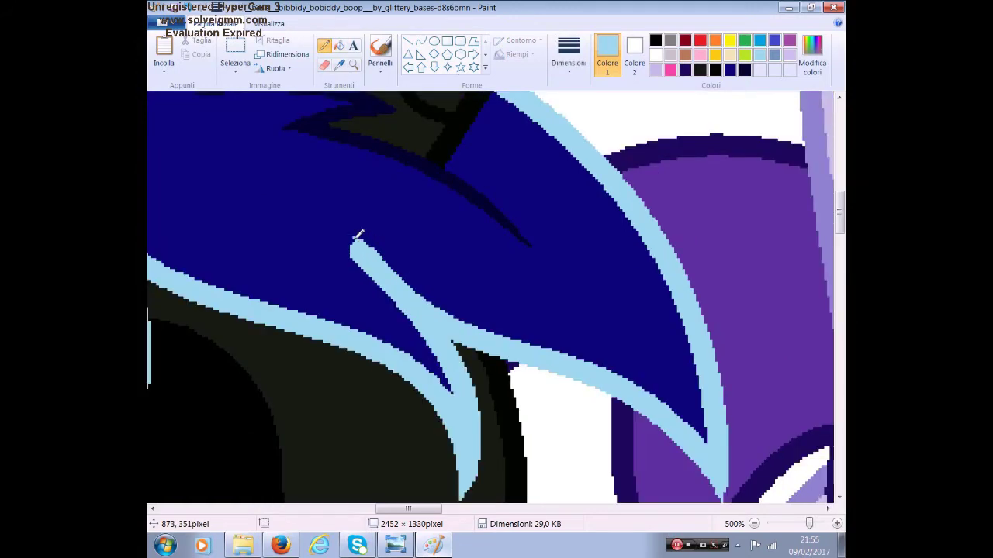
scroll(355, 240, "up", 2)
scroll(349, 297, "down", 4)
left_click(717, 381)
scroll(717, 381, "up", 2)
left_click(339, 65)
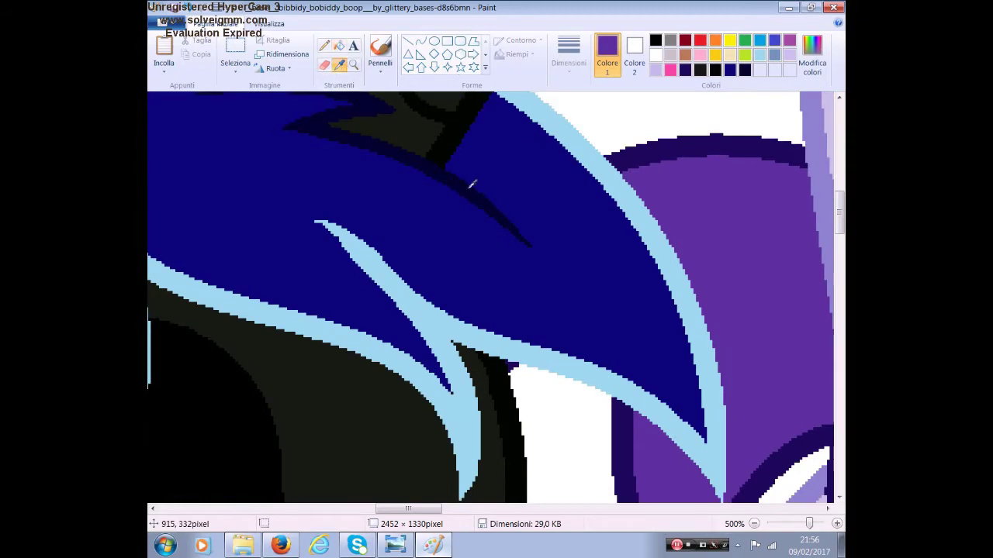
left_click(471, 183)
scroll(671, 372, "up", 3)
- Zoom out to 100% and draw a thin light-blue line beside the ear
left_click(754, 524)
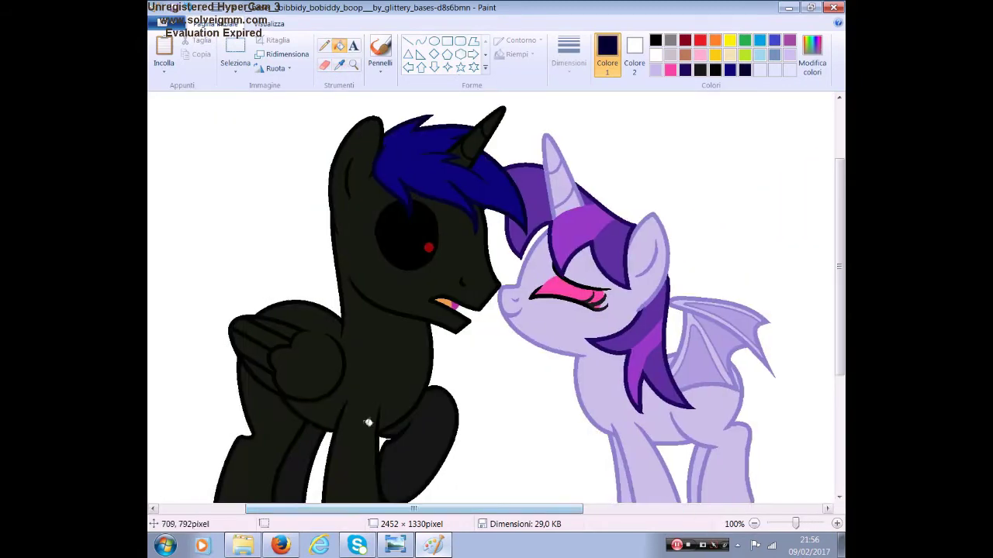
left_click(279, 543)
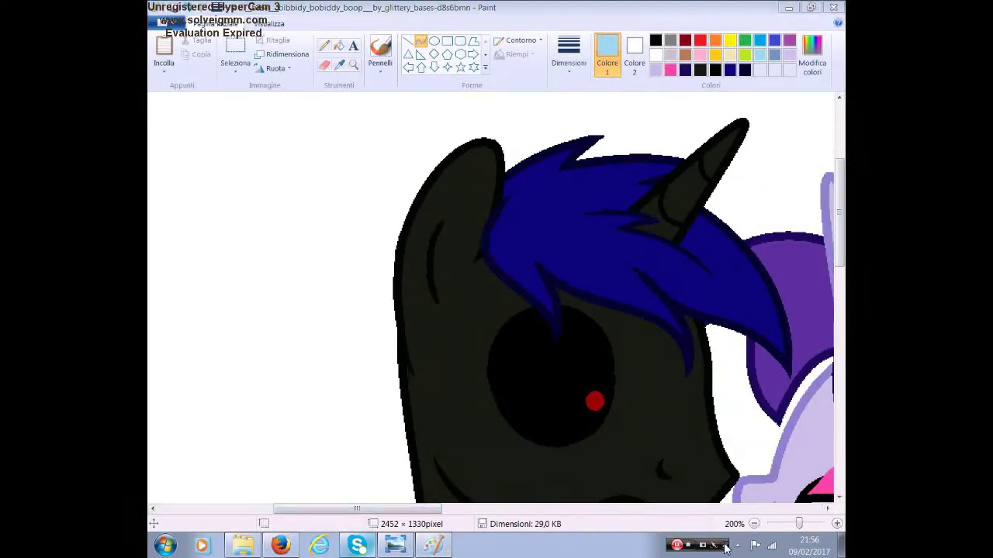
left_click(569, 58)
left_click(576, 117)
left_click_drag(415, 204, 342, 383)
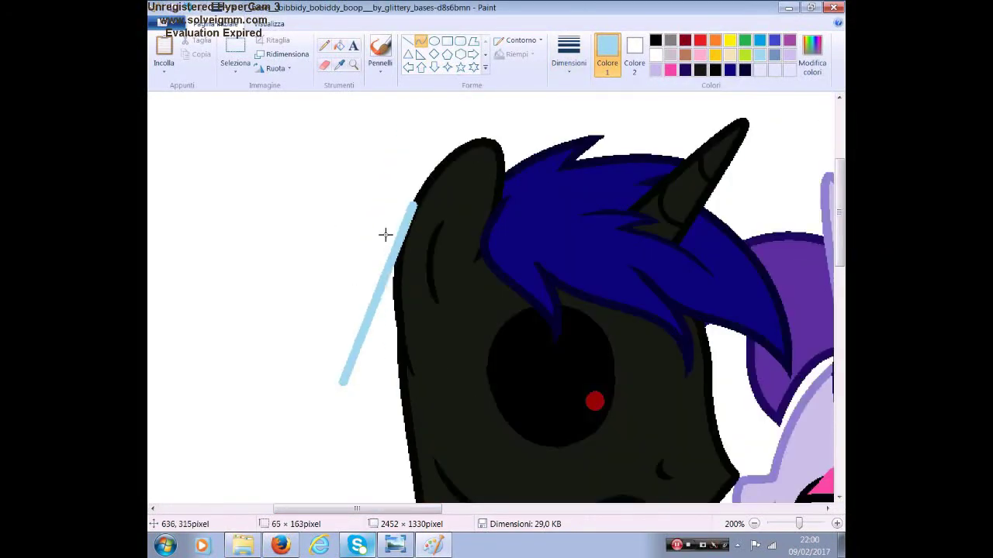
- Bend the light-blue line into zigzags along the head and extend its tip to the wing
left_click_drag(385, 234, 366, 342)
scroll(366, 311, "down", 3)
mouse_move(374, 233)
left_mouse_down()
mouse_move(386, 333)
mouse_move(417, 431)
left_mouse_up()
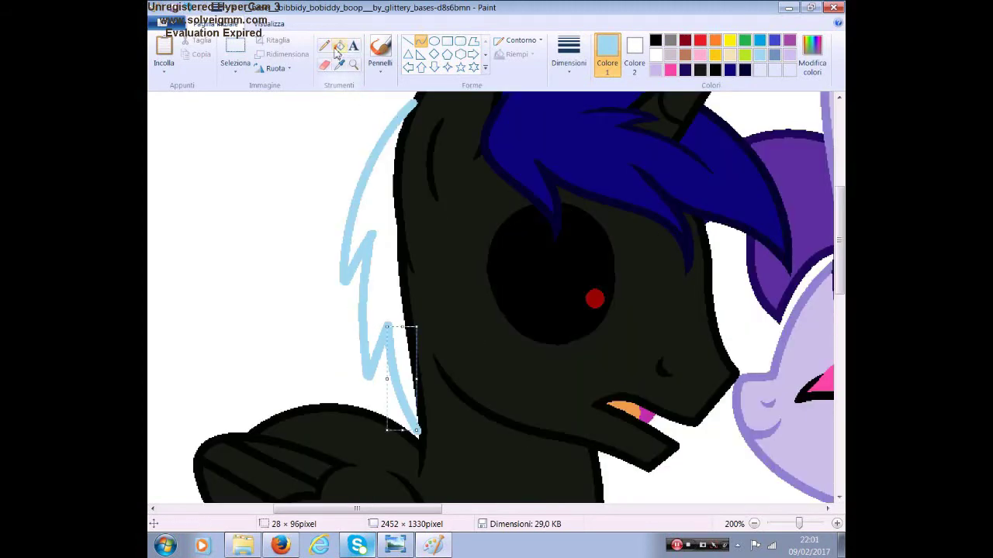
scroll(496, 303, "up", 1)
left_click(339, 45)
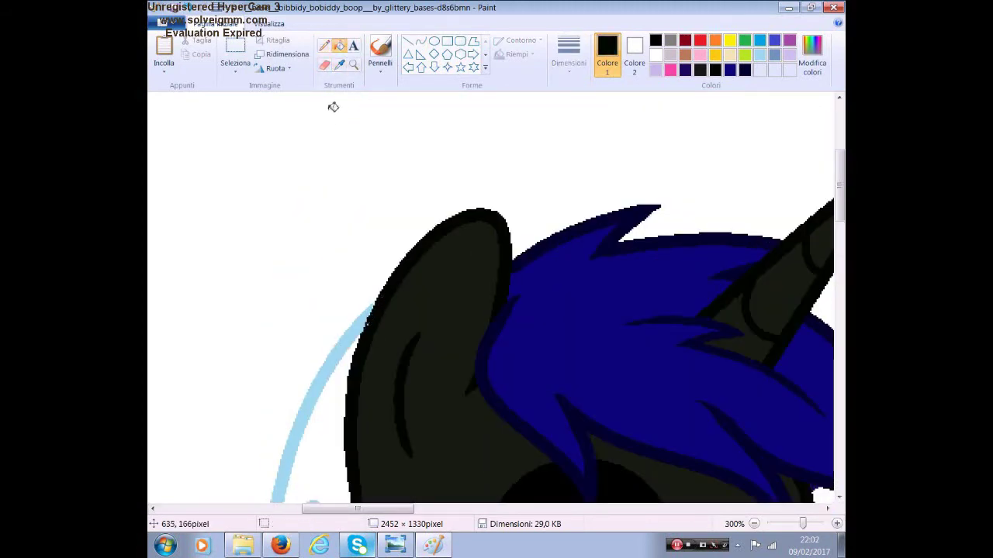
scroll(382, 379, "down", 5)
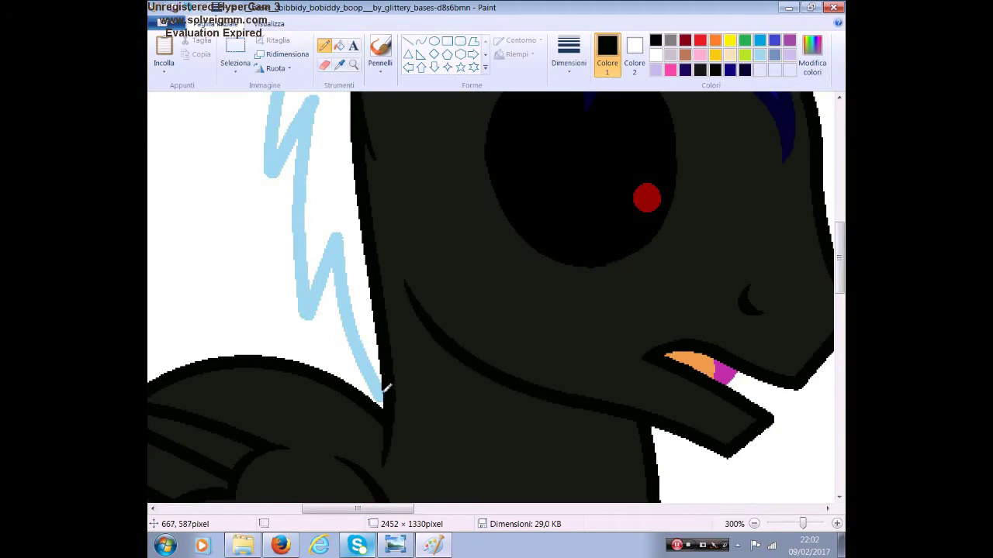
left_click(379, 396)
left_click(379, 398)
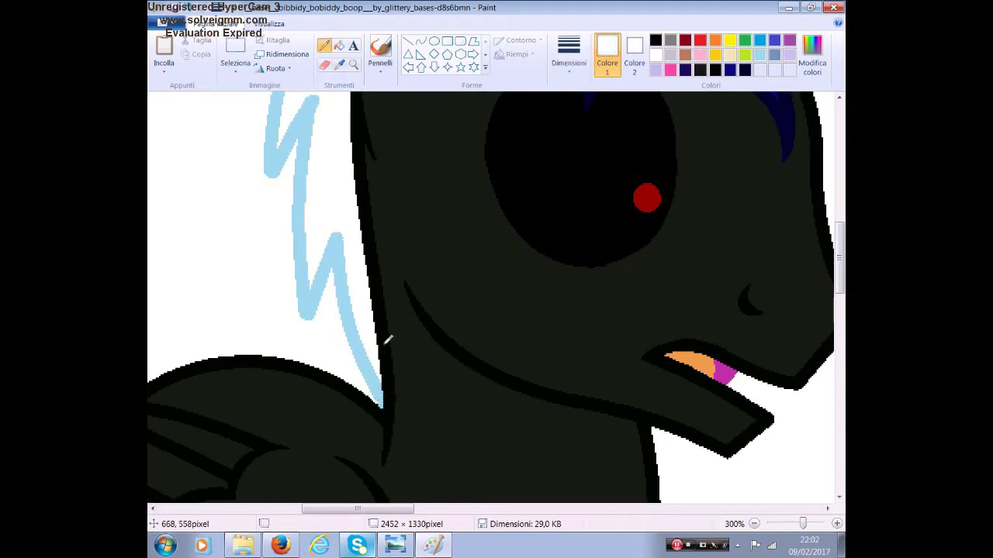
left_click(338, 232)
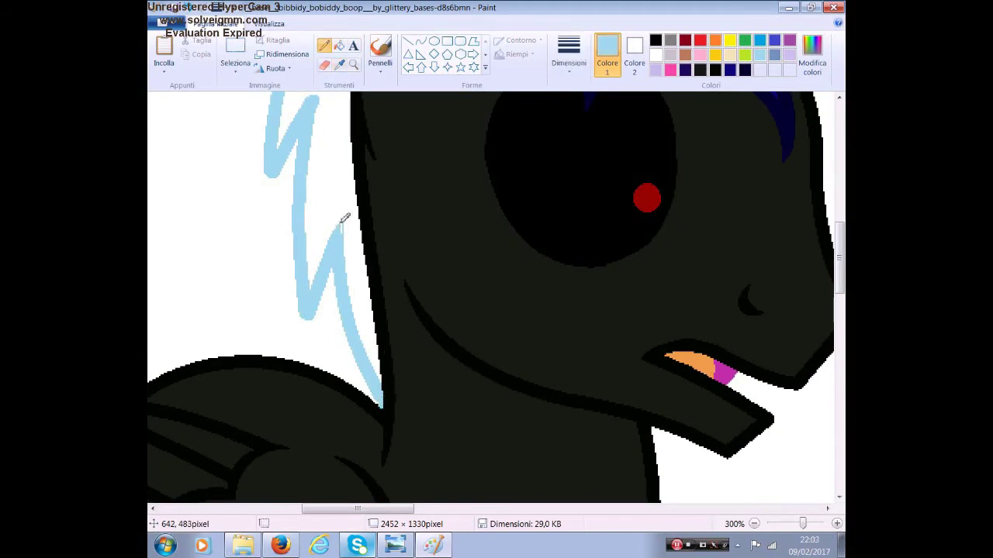
left_click_drag(306, 324, 302, 339)
- Resample the light blue, white and navy colours from the drawing
left_click(340, 64)
left_click(299, 166)
scroll(304, 332, "up", 3)
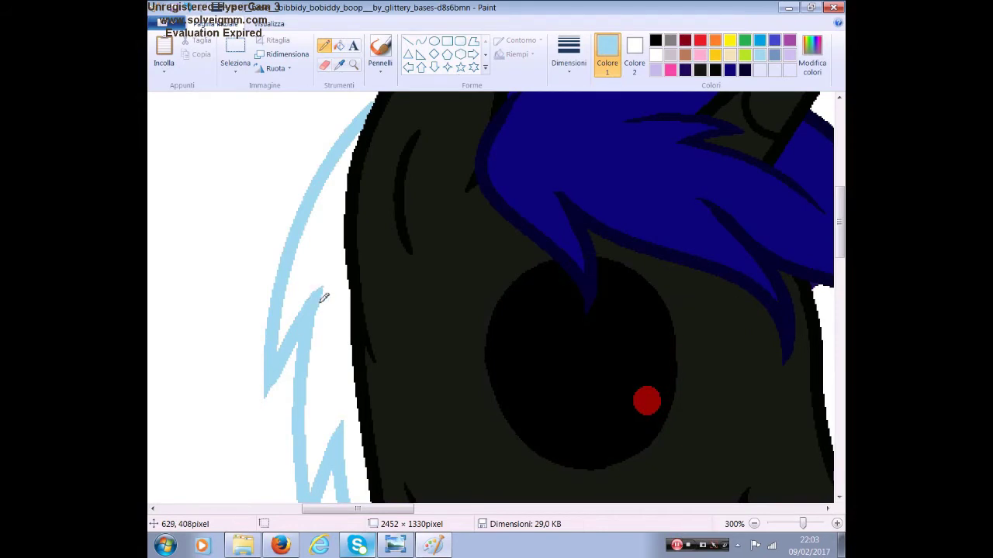
left_click(339, 64)
left_click(336, 277)
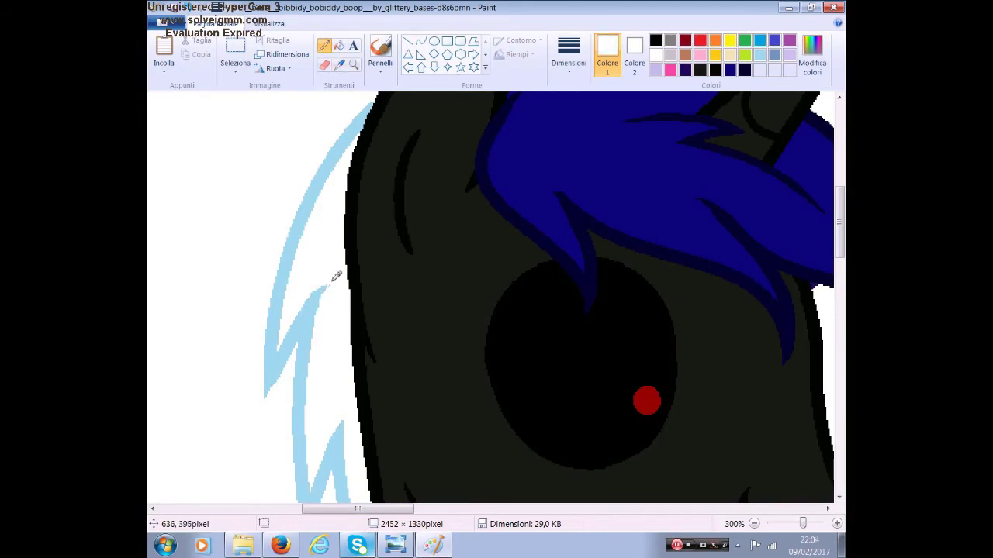
left_click(326, 239)
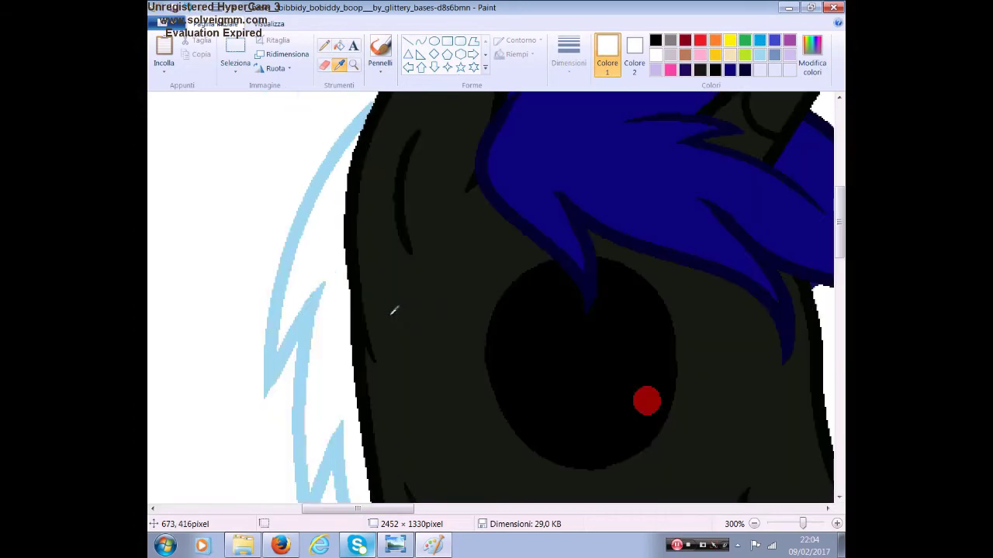
scroll(393, 310, "up", 2)
left_click(361, 221)
scroll(361, 341, "left", 2)
scroll(435, 388, "down", 1)
scroll(483, 479, "down", 1)
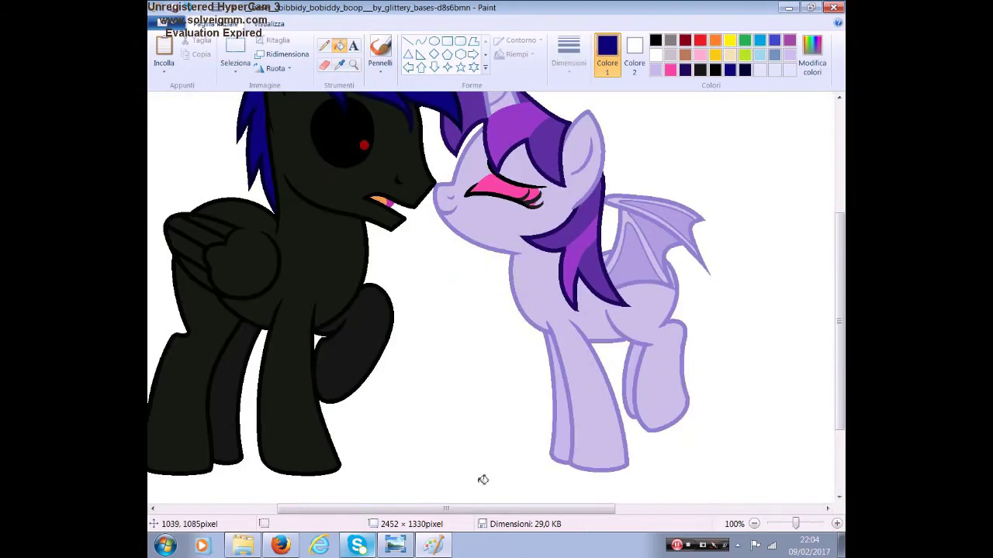
- Draw navy lines and a long outer arc for a tail beside the bat wing
scroll(639, 188, "up", 1, "ctrl")
scroll(639, 188, "down", 3)
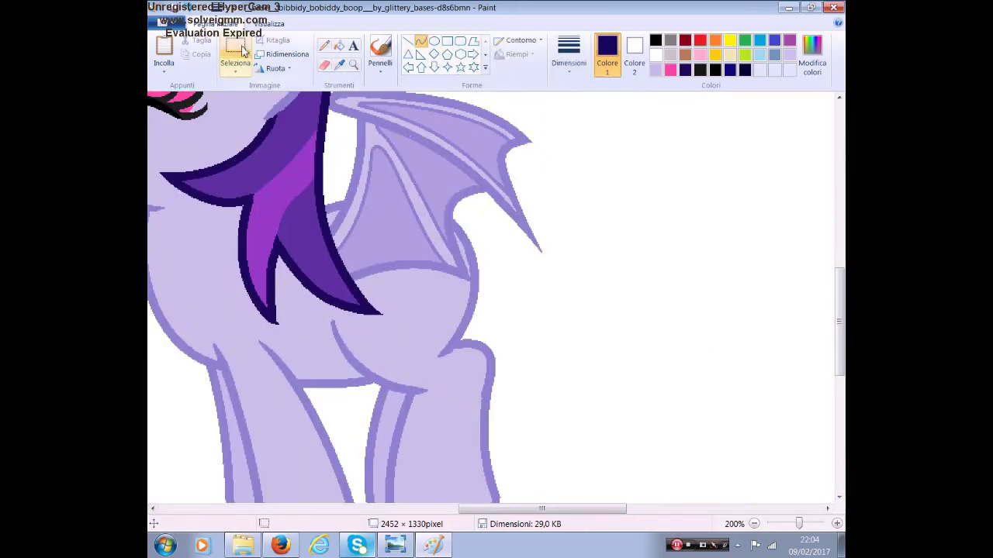
left_click_drag(440, 208, 532, 448)
mouse_move(496, 326)
left_mouse_down()
mouse_move(640, 264)
mouse_move(572, 228)
left_mouse_up()
mouse_move(406, 194)
left_mouse_down()
mouse_move(683, 383)
mouse_move(722, 175)
left_mouse_up()
left_click(690, 324)
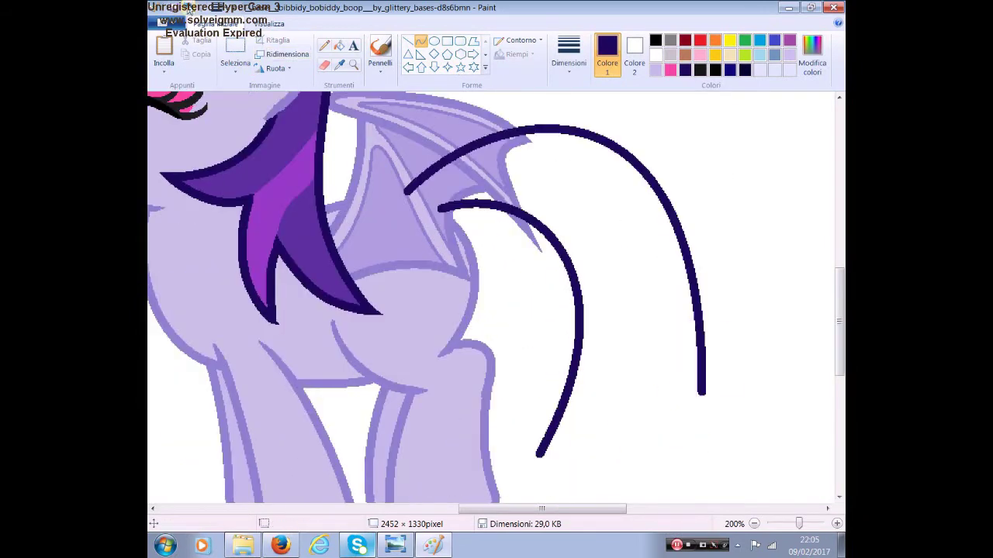
- Curve the inner tail edge and close the tail's jagged end
mouse_move(434, 208)
left_mouse_down()
mouse_move(543, 491)
mouse_move(565, 338)
mouse_move(605, 282)
left_mouse_up()
mouse_move(403, 297)
left_mouse_down()
mouse_move(791, 348)
mouse_move(770, 226)
left_mouse_up()
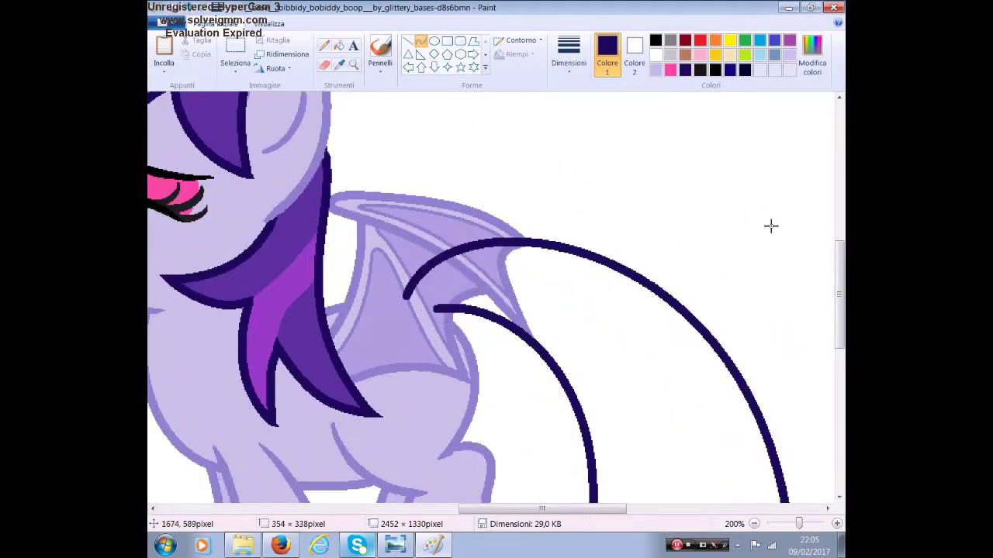
scroll(770, 226, "down", 5)
mouse_move(791, 351)
left_mouse_down()
mouse_move(732, 243)
mouse_move(703, 418)
mouse_move(664, 310)
left_mouse_up()
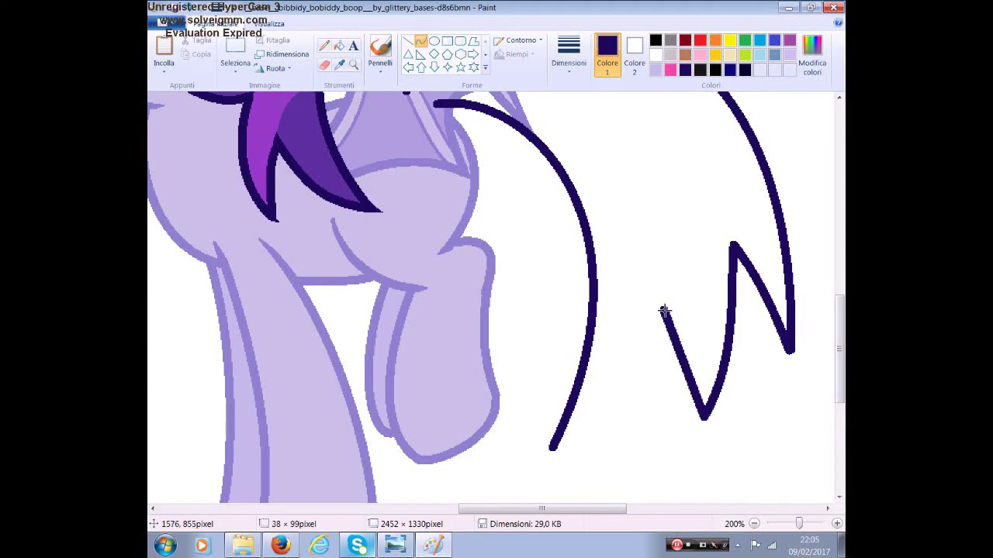
left_click(551, 447)
scroll(588, 439, "up", 3)
- Fill the tail purple, add a lighter purple streak, and fill the wing band light purple
left_click(338, 45)
left_click(614, 212)
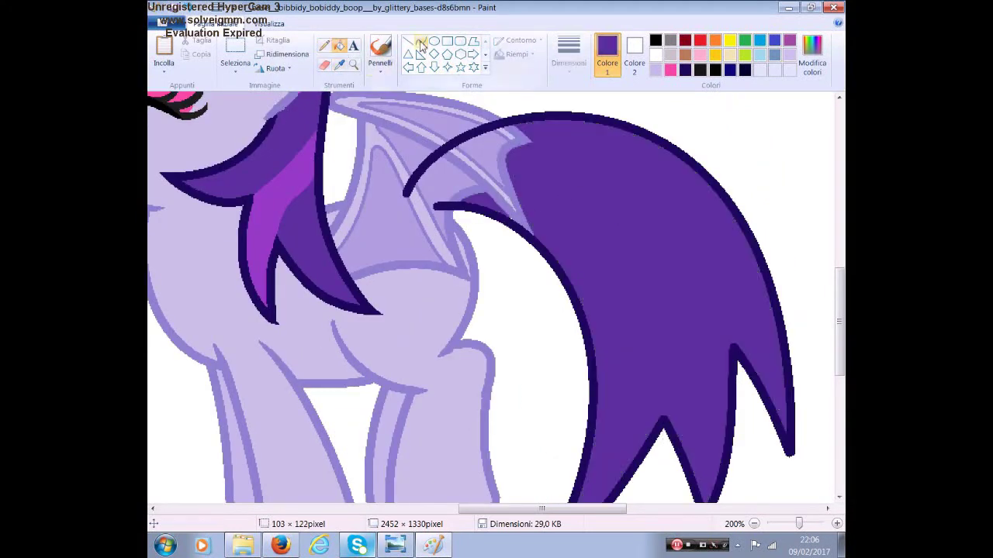
left_click(420, 42)
left_click_drag(415, 198, 556, 175)
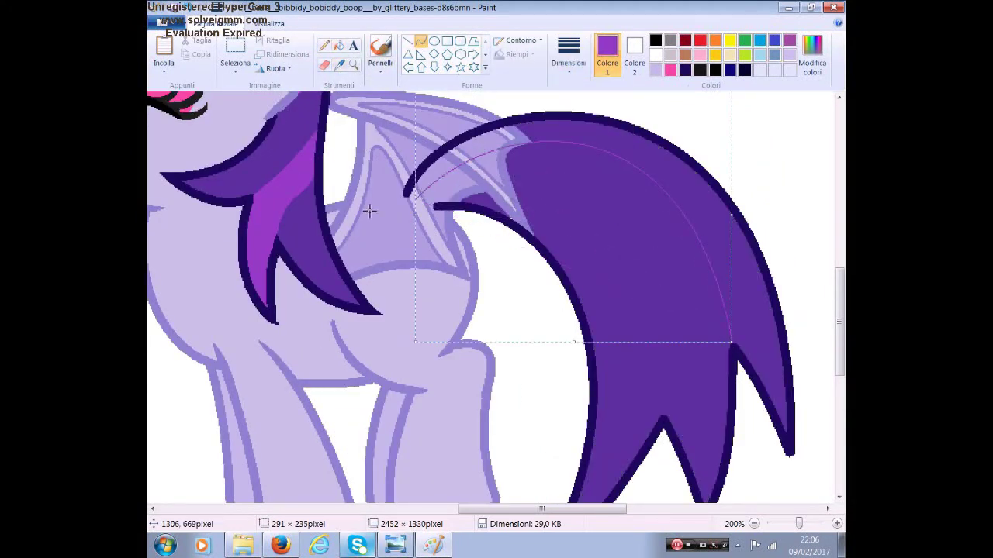
left_click(339, 44)
left_click(509, 155)
- Paste the copied wing and nudge it into place over the lavender pony's body
key("ctrl+v")
left_click_drag(287, 193, 435, 195)
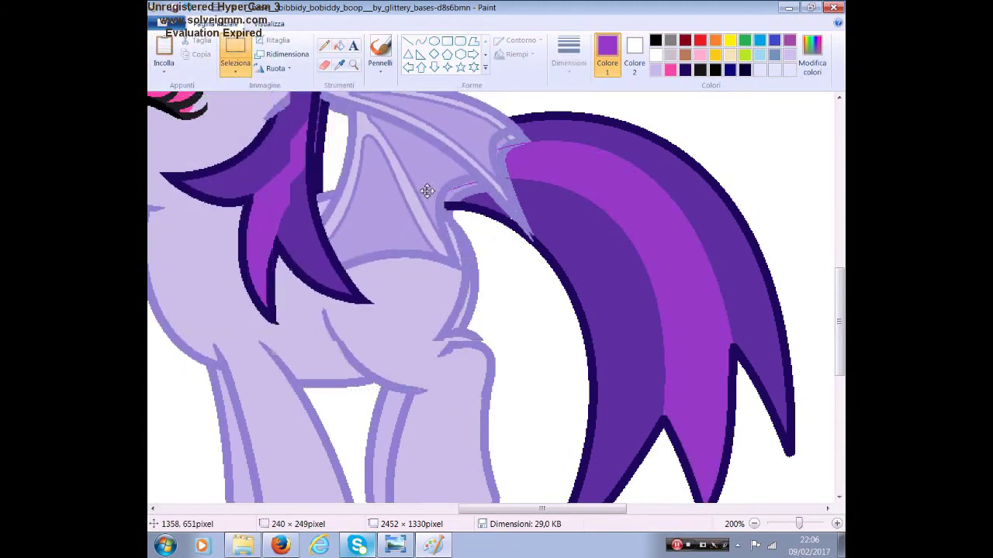
key("Down")
key("Down")
key("Down")
key("Down")
key("Down")
left_click_drag(434, 195, 466, 236)
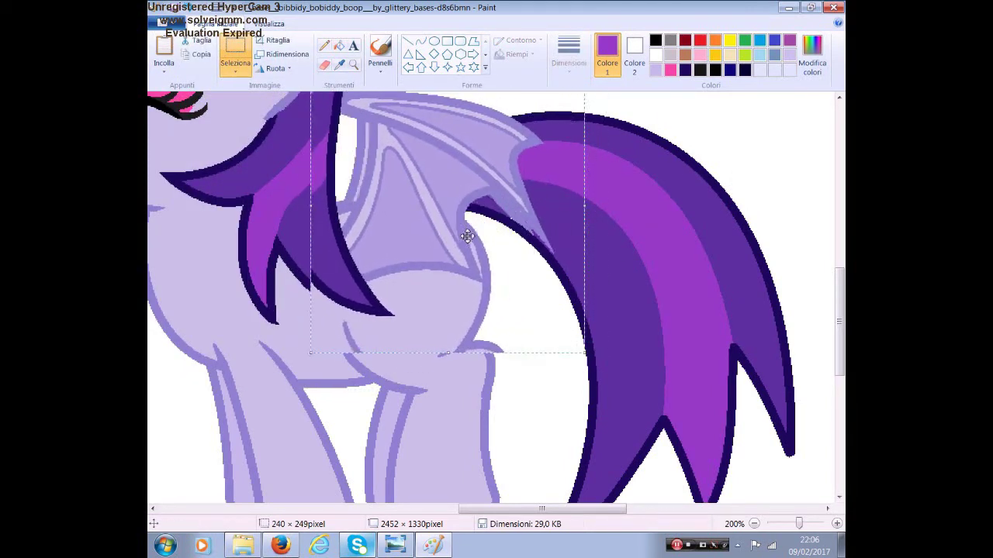
key("Left")
key("Left")
key("Left")
- Pick the darker purple, set the thickest line size, and start a curved tail outline
left_click(339, 64)
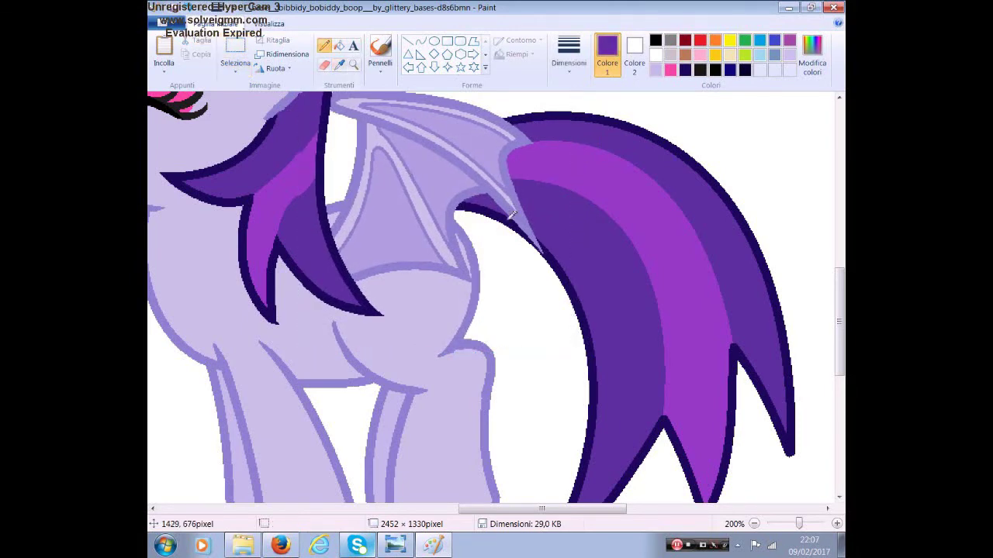
left_click(498, 203)
scroll(498, 203, "up", 1)
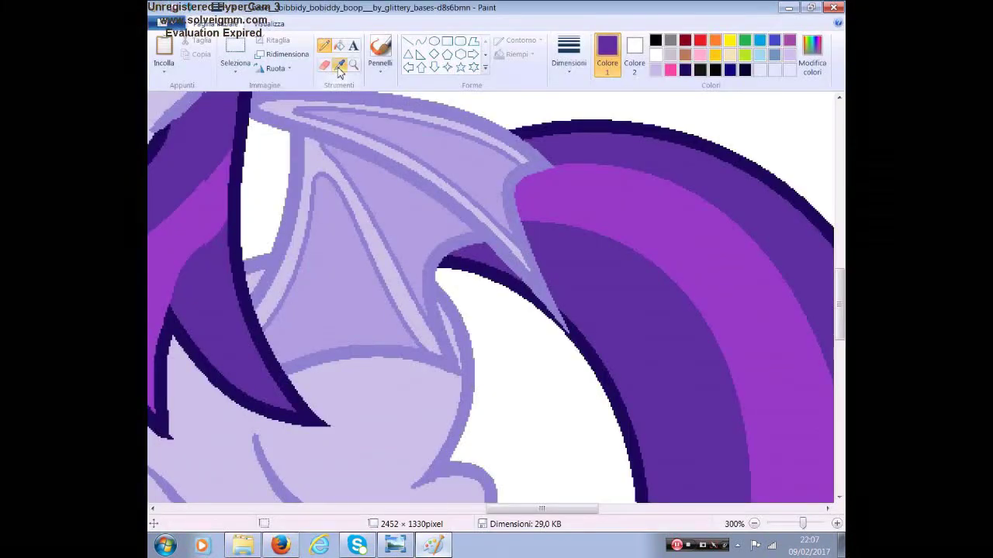
left_click(339, 64)
scroll(637, 511, "down", 3)
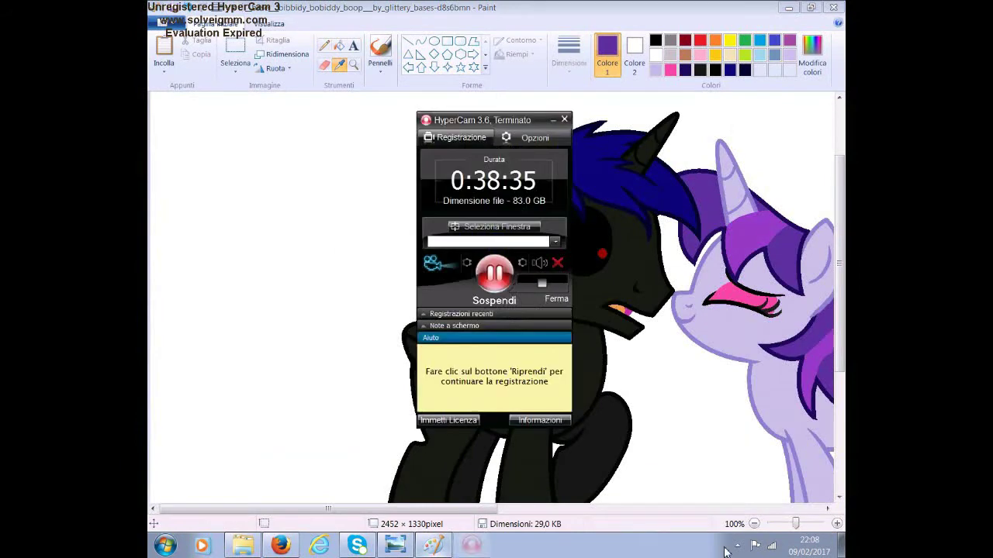
left_click(584, 177)
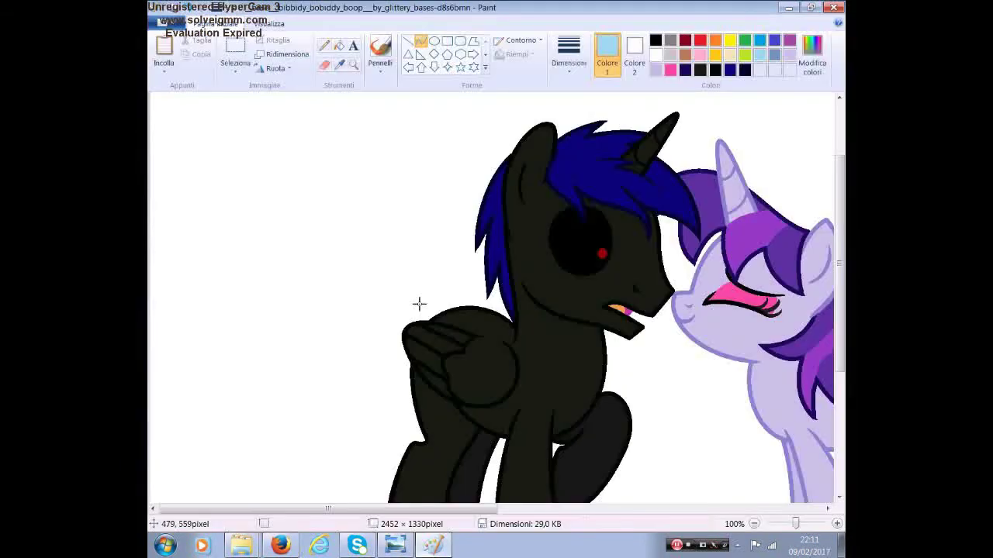
mouse_move(418, 303)
left_mouse_down()
mouse_move(284, 359)
mouse_move(442, 272)
left_mouse_up()
key("Escape")
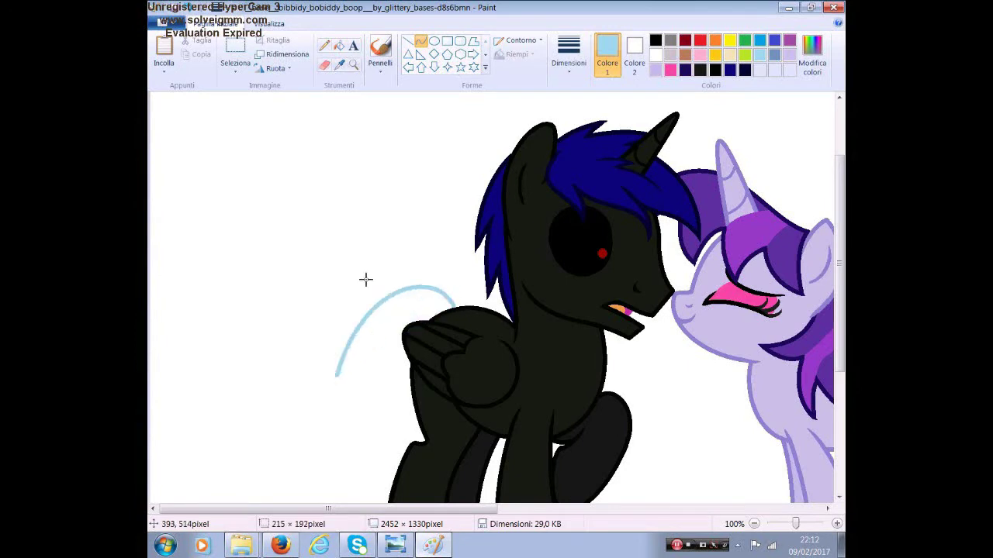
- Draw and bend the light-blue curves forming the outer spiky tail outline
scroll(569, 324, "up", 1)
left_click_drag(569, 323, 513, 339)
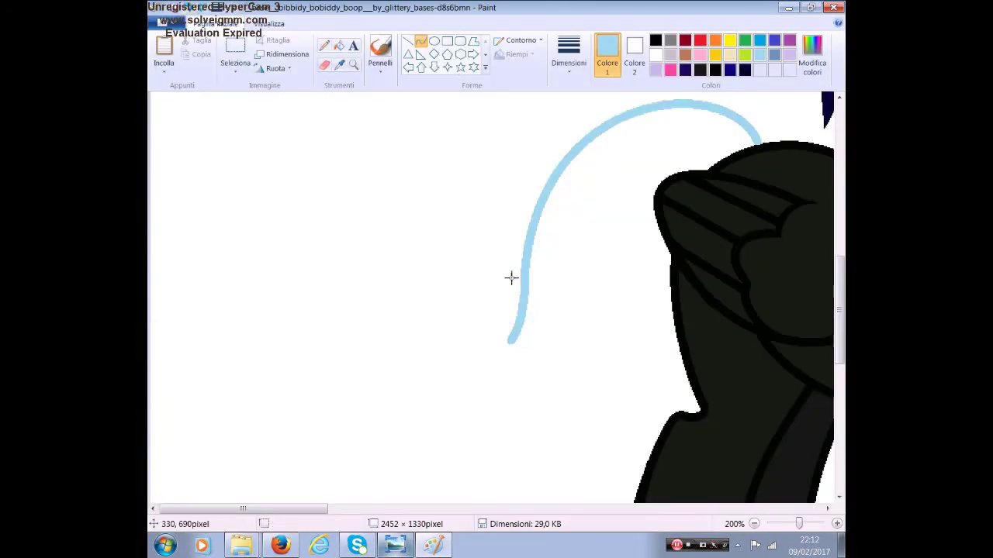
left_click_drag(509, 277, 501, 326)
left_click(396, 545)
left_click(395, 545)
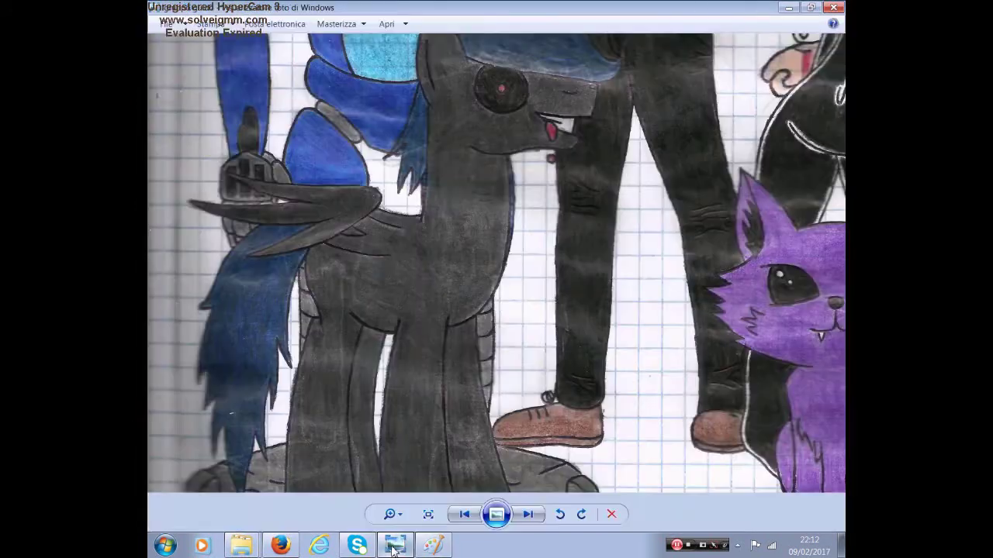
left_click_drag(539, 295, 563, 501)
left_click_drag(541, 365, 527, 373)
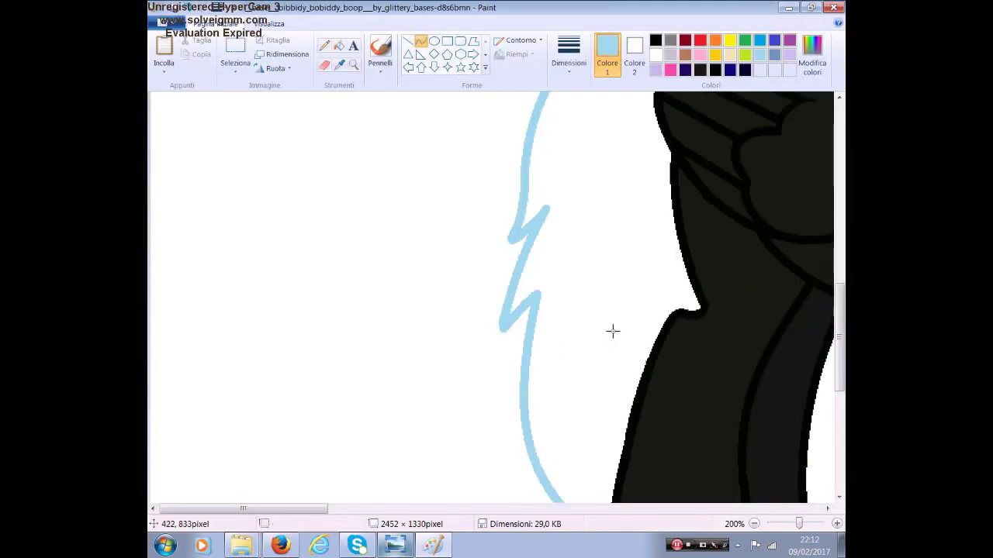
- Draw the inner tail outline curves down to the jagged end, redoing a misplaced one
scroll(613, 331, "up", 2)
mouse_move(659, 233)
left_mouse_down()
mouse_move(664, 380)
mouse_move(634, 363)
left_mouse_up()
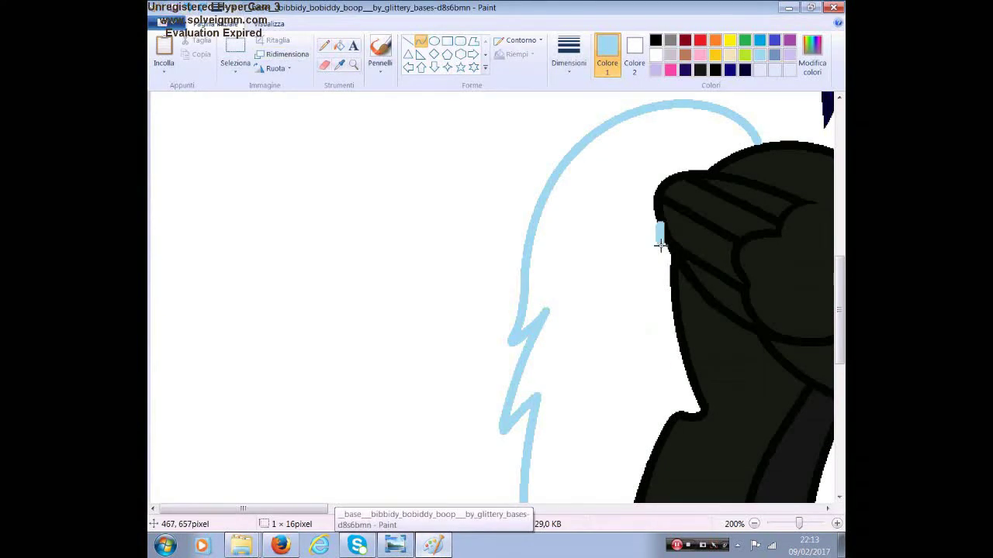
right_click(658, 326)
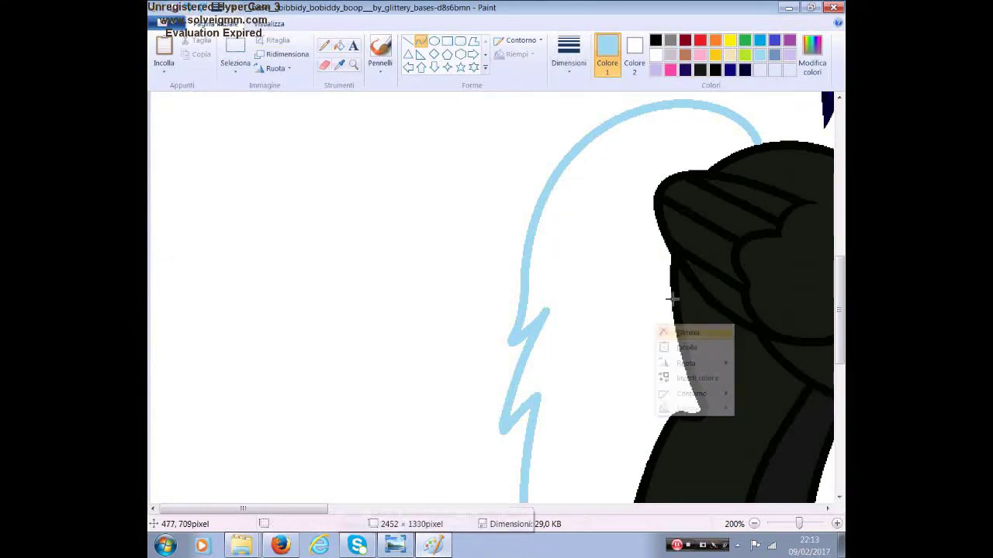
scroll(671, 299, "down", 2)
left_click_drag(650, 311, 669, 142)
left_click_drag(663, 186, 650, 310)
scroll(616, 244, "down", 2)
left_click_drag(616, 140, 611, 341)
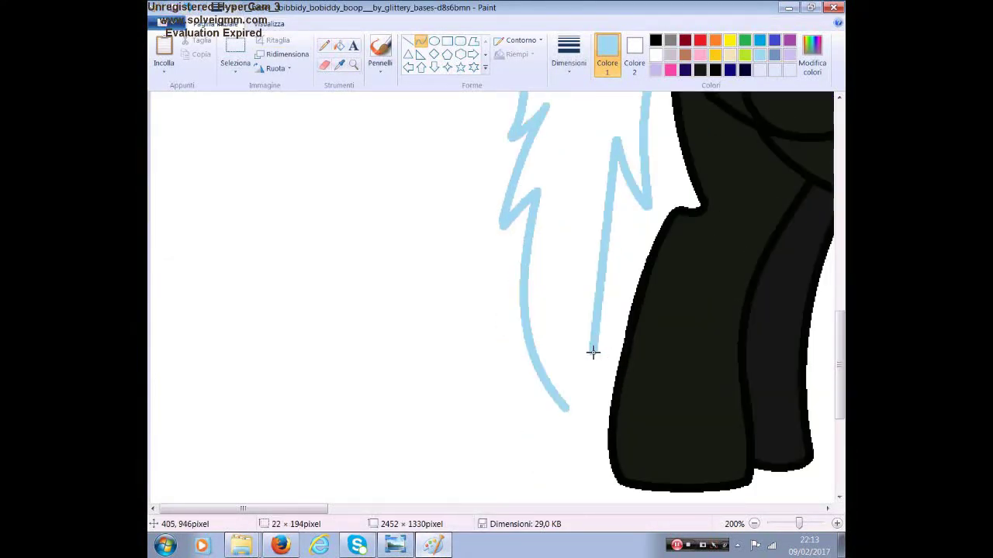
left_click_drag(577, 264, 566, 409)
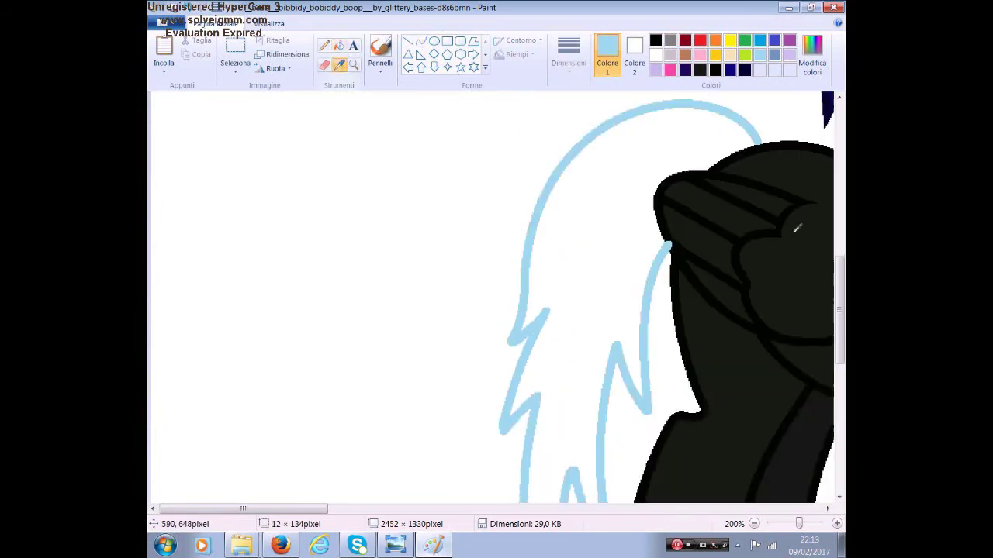
- Fill the tail with dark navy and set the drawing colour back to black
left_click(396, 335)
left_click(339, 64)
key("ctrl+Page_Up")
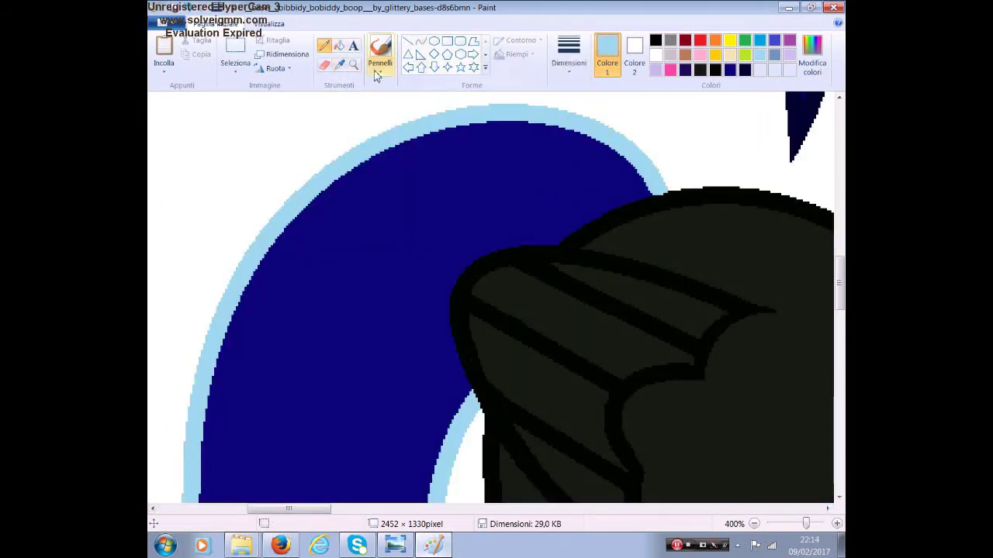
- Switch to light blue and the fill tool to touch up the tail edges
scroll(658, 192, "down", 5)
left_click(437, 293)
scroll(422, 283, "up", 3)
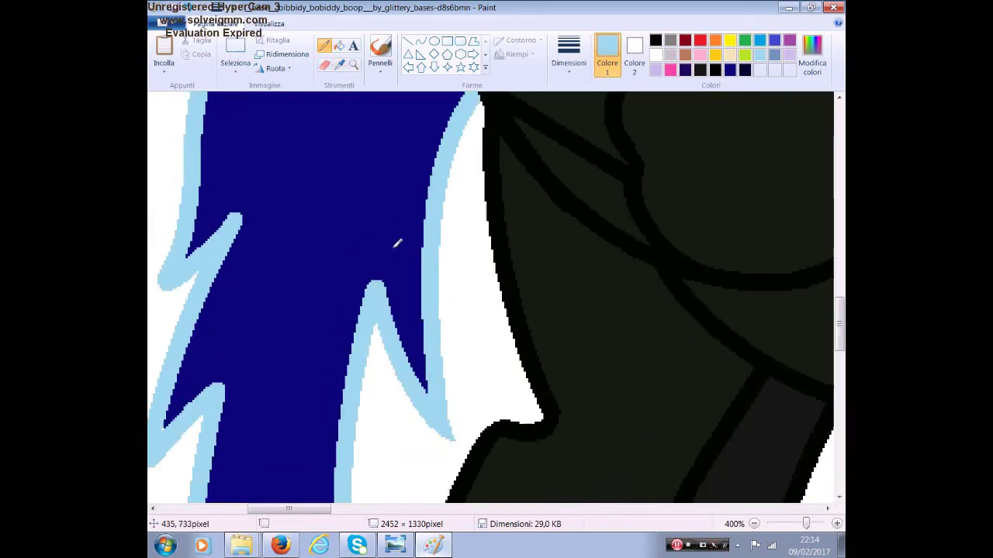
scroll(383, 256, "down", 5)
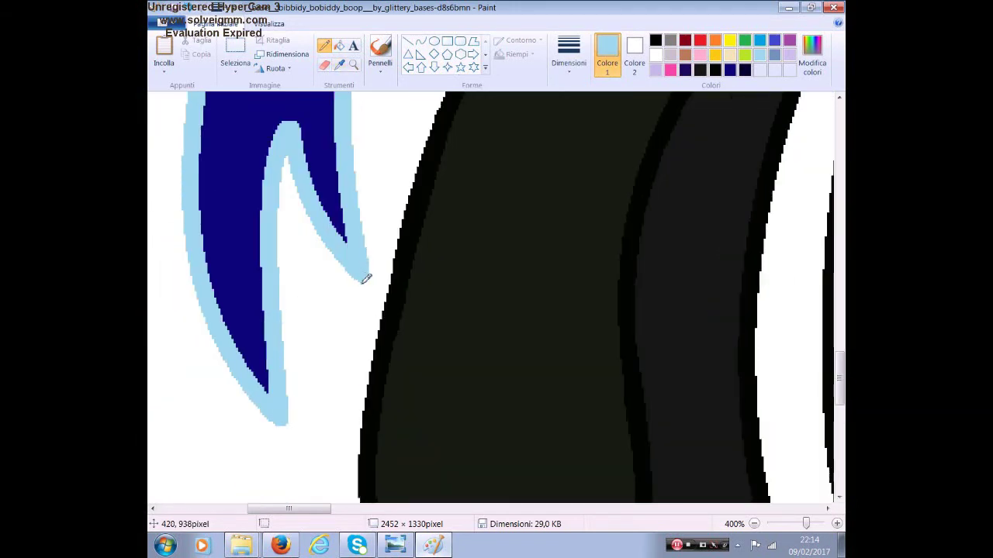
scroll(340, 76, "up", 3)
left_click(339, 45)
scroll(285, 256, "down", 5)
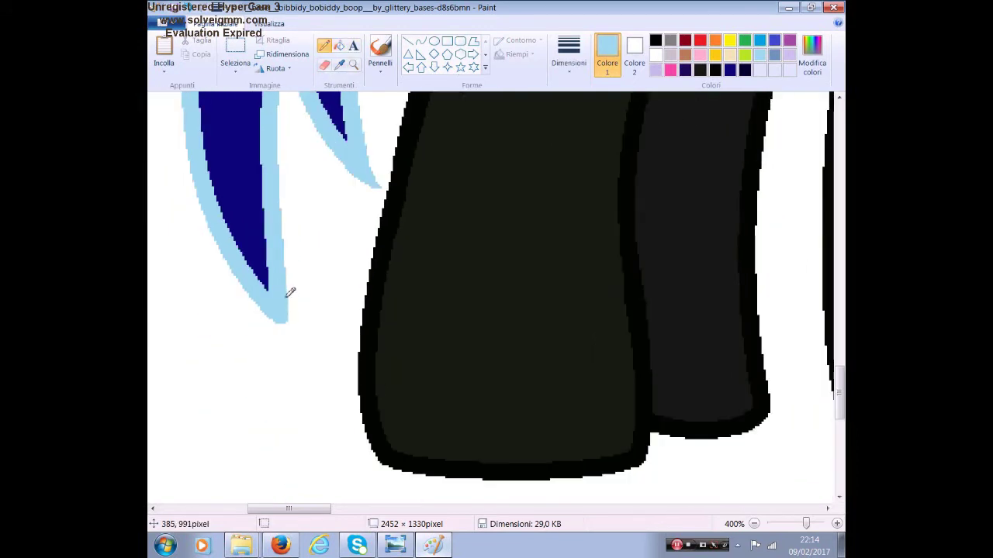
scroll(302, 324, "left", 3)
scroll(329, 223, "up", 6)
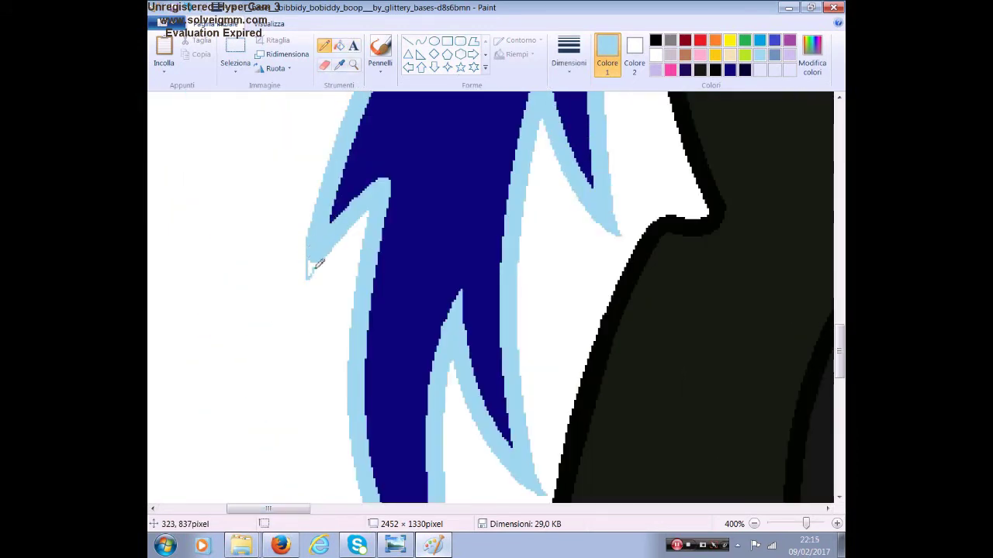
scroll(384, 269, "up", 3)
- Retouch the tail edges, alternating dark navy and light blue picked from the tail
left_click(390, 279)
left_click(343, 157)
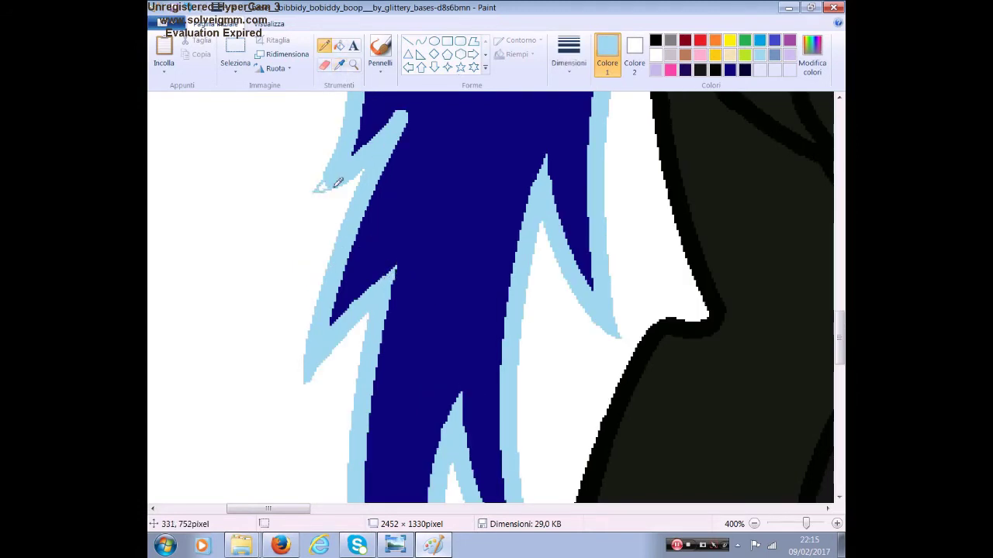
scroll(398, 318, "up", 6)
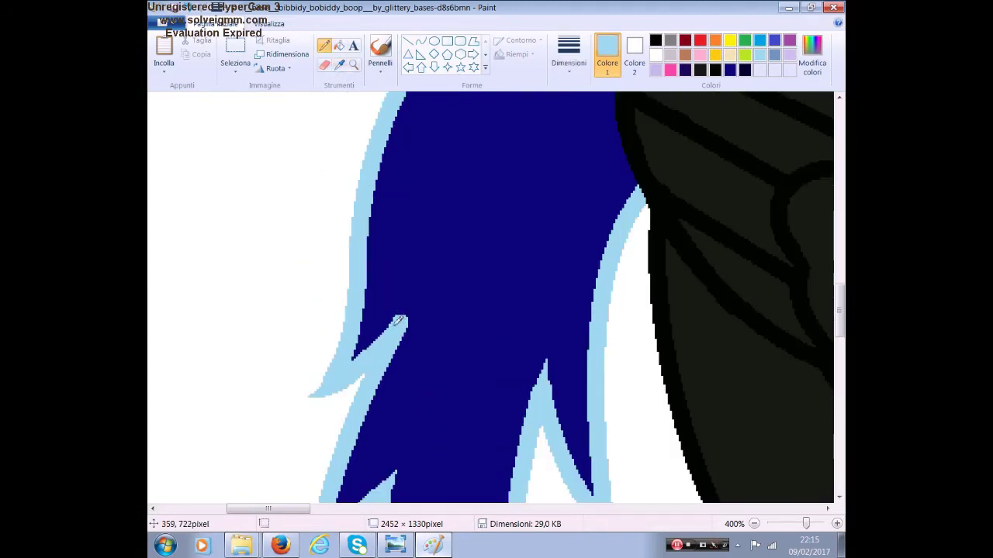
left_click(425, 182)
left_click(396, 327)
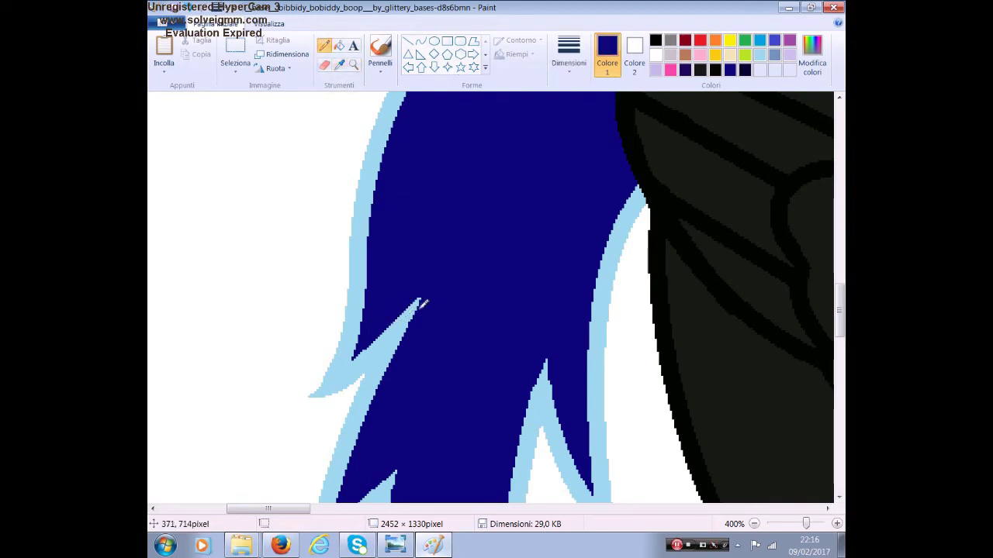
scroll(416, 318, "down", 5)
scroll(195, 173, "down", 5)
scroll(381, 432, "down", 2, "ctrl")
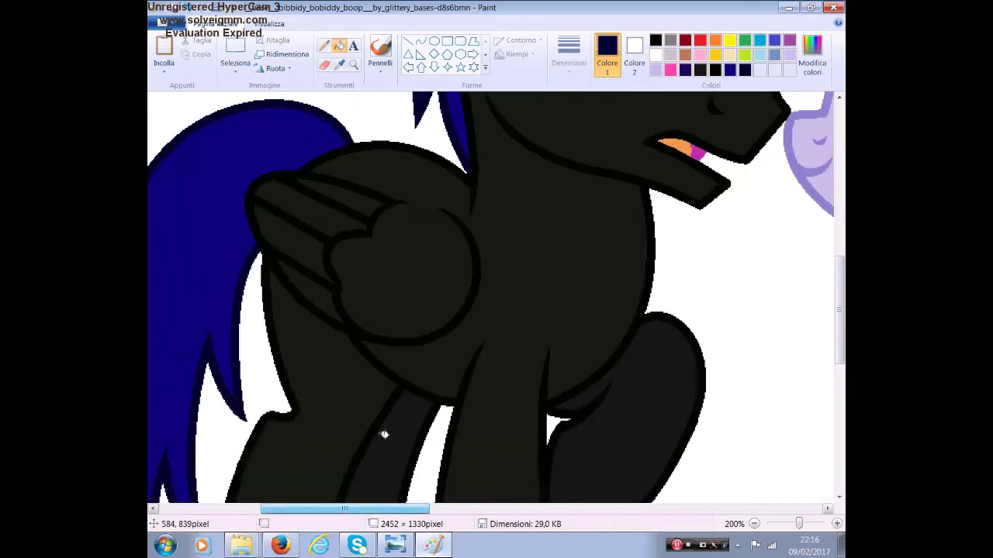
scroll(380, 432, "down", 2, "ctrl")
- Move both ponies to the top-left and crop the canvas to 1486×1042
left_click(235, 54)
left_click_drag(225, 139, 621, 392)
left_click_drag(426, 272, 349, 226)
left_click_drag(819, 457, 555, 379)
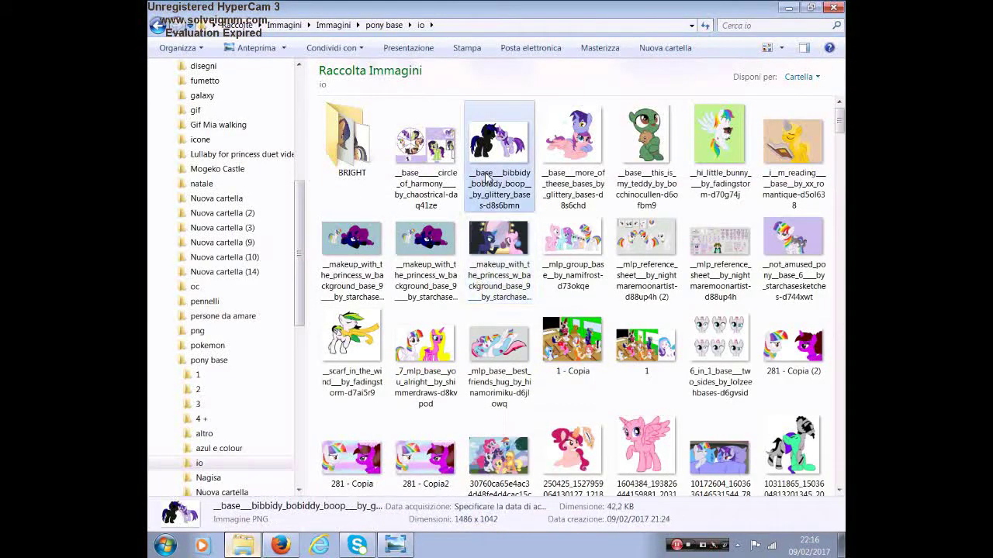
key("Return")
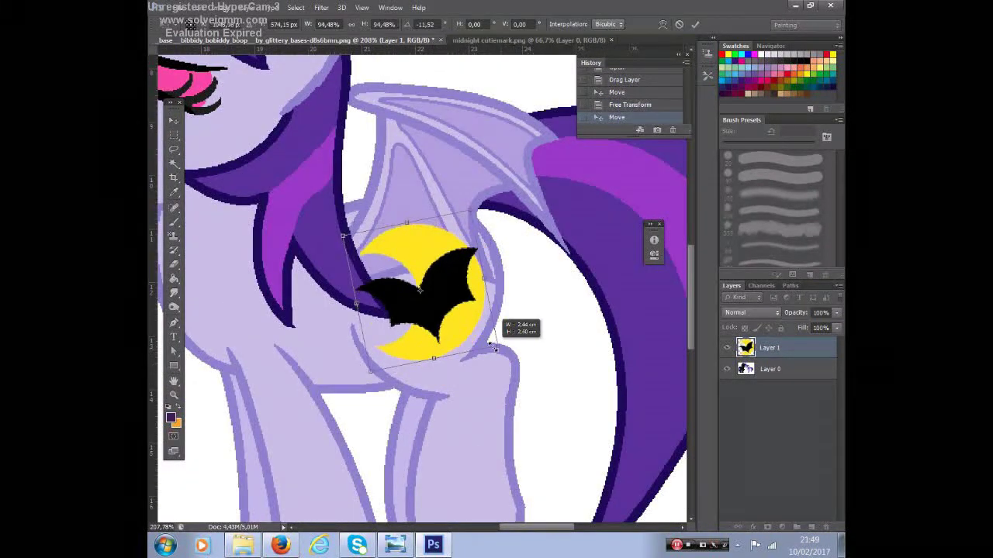
- Shrink and tilt the bat cutie mark, then trim its moon with a 1–5 px eraser
mouse_move(493, 367)
left_mouse_down()
mouse_move(462, 341)
mouse_move(498, 357)
left_mouse_up()
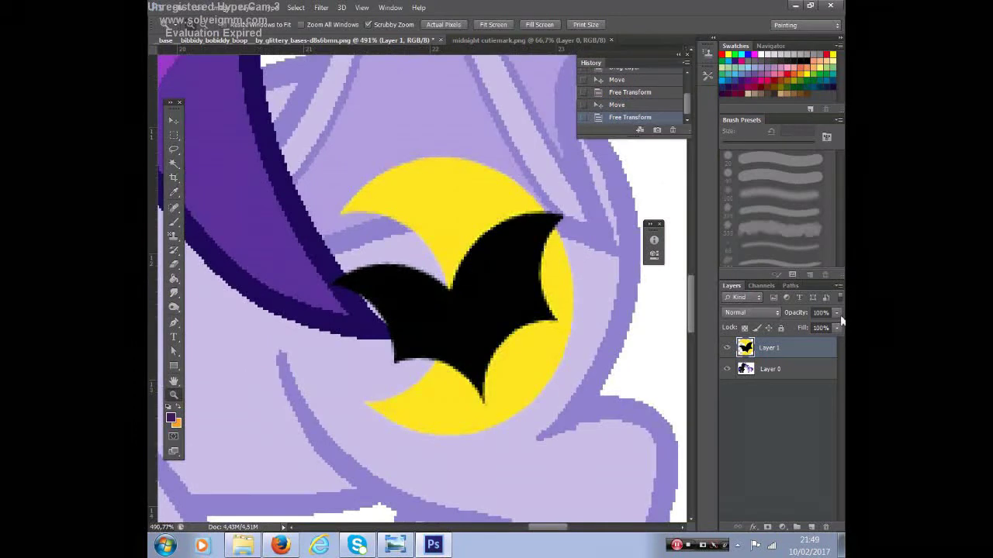
left_click(348, 288)
right_click(387, 332)
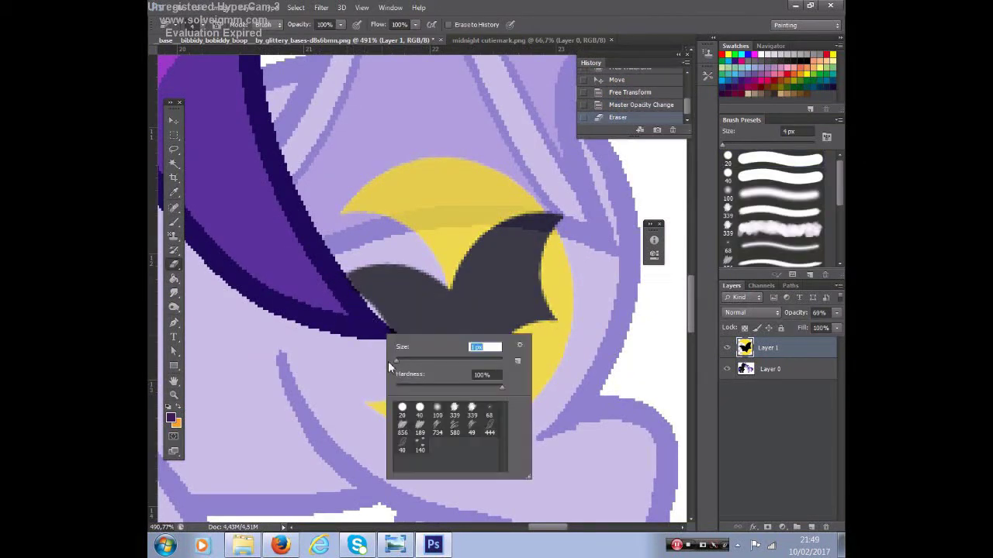
left_click(412, 348)
left_click(394, 339)
left_click(353, 287)
right_click(353, 287)
left_click_drag(268, 246, 273, 246)
left_click(419, 226)
mouse_move(561, 230)
left_mouse_down()
mouse_move(434, 217)
mouse_move(437, 189)
mouse_move(492, 177)
left_mouse_up()
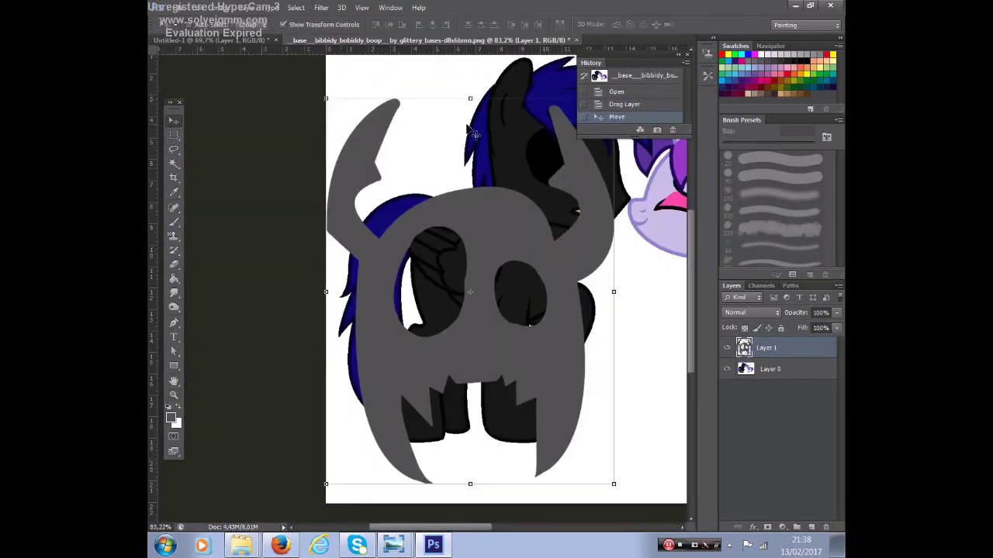
- Scale the horned skull mark onto the black pony's flank at 61% opacity
mouse_move(322, 94)
left_mouse_down()
mouse_move(501, 314)
mouse_move(423, 264)
left_mouse_up()
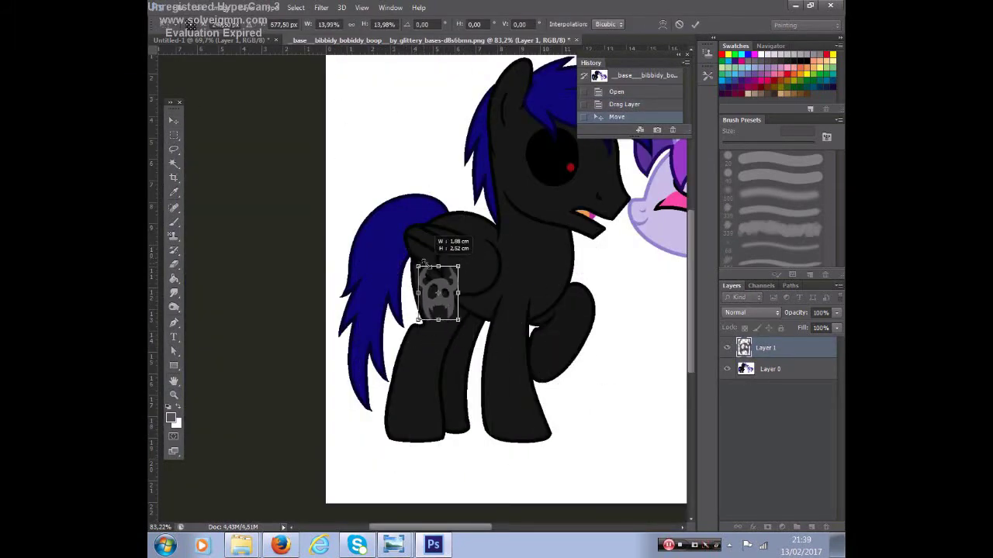
key("Return")
scroll(427, 279, "up", 3)
scroll(427, 280, "up", 2)
left_click_drag(619, 379, 630, 399)
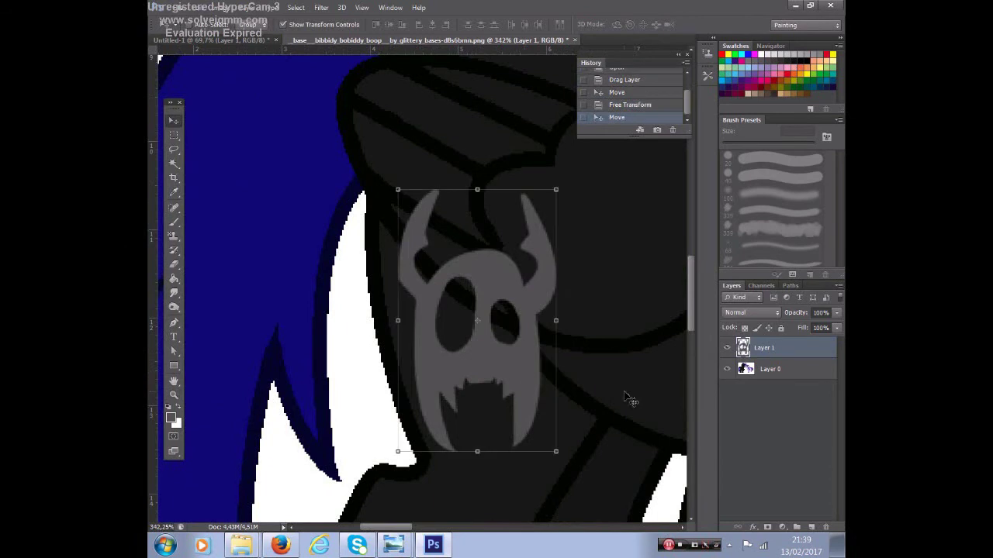
key("6")
key("1")
- Erase the skull's horn and edges over the body lines, then restore full opacity
key("e")
mouse_move(535, 200)
left_mouse_down()
mouse_move(573, 295)
mouse_move(489, 287)
left_mouse_up()
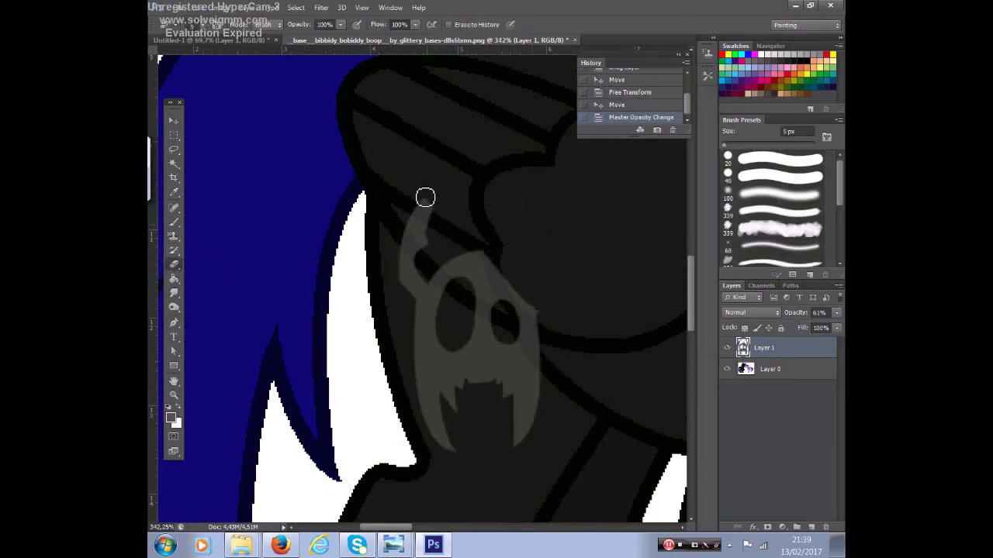
left_click_drag(548, 356, 465, 259)
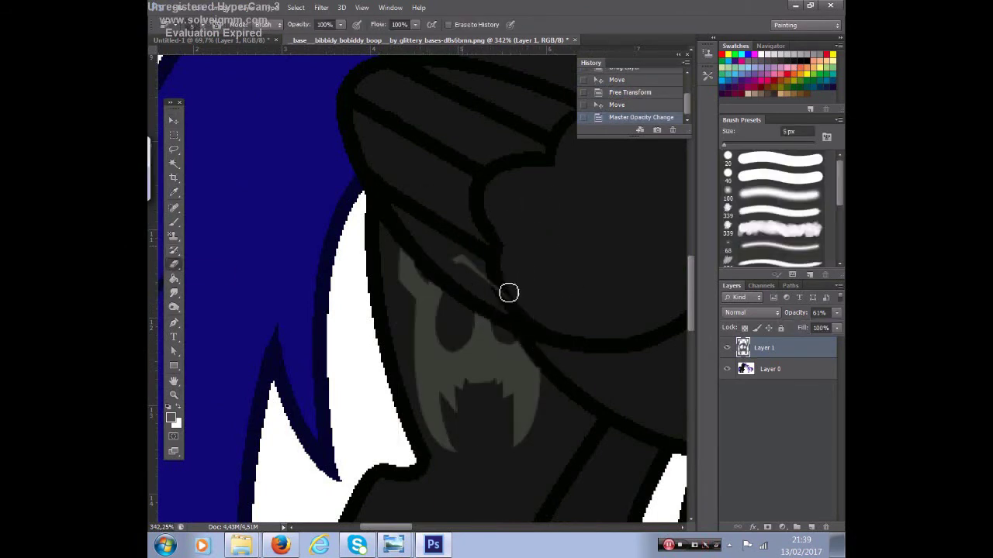
key("0")
left_click(173, 394)
left_click_drag(201, 381, 177, 266)
- Test white Paint Bucket fills in the monster's and black pony's eyes
left_click(174, 264)
left_click(458, 318)
left_click(502, 332)
left_click(589, 92)
left_click(589, 105)
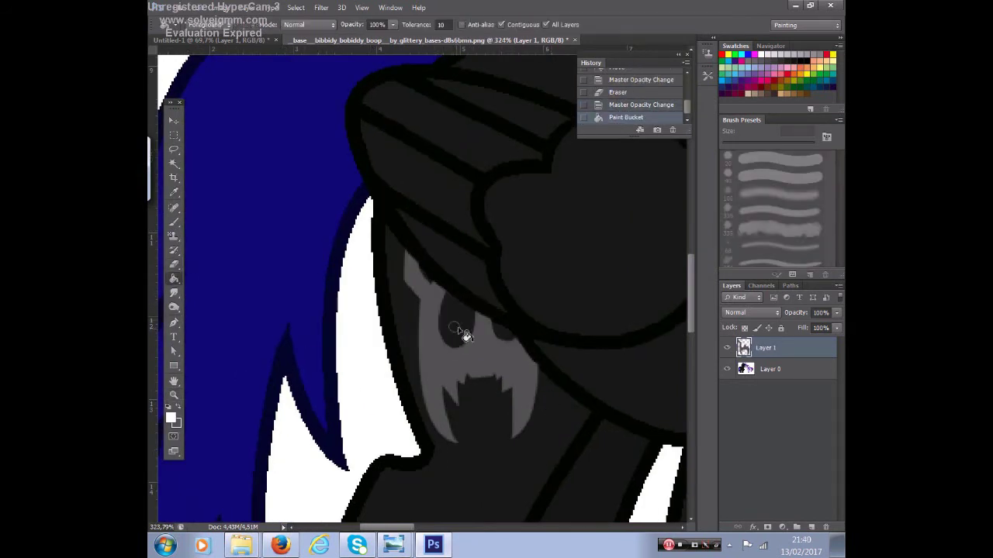
left_click(502, 332)
- Brush the right eye white and set the layer opacity to 45%
left_click(174, 223)
right_click(454, 330)
left_click(449, 326)
right_click(505, 335)
left_click(503, 334)
left_click(819, 313)
type("45")
key("Return")
- Erase the trial white eye shapes and fit the whole picture in view
left_click(174, 264)
left_click(510, 320)
left_click(504, 327)
key("0")
key("z")
key("ctrl+0")
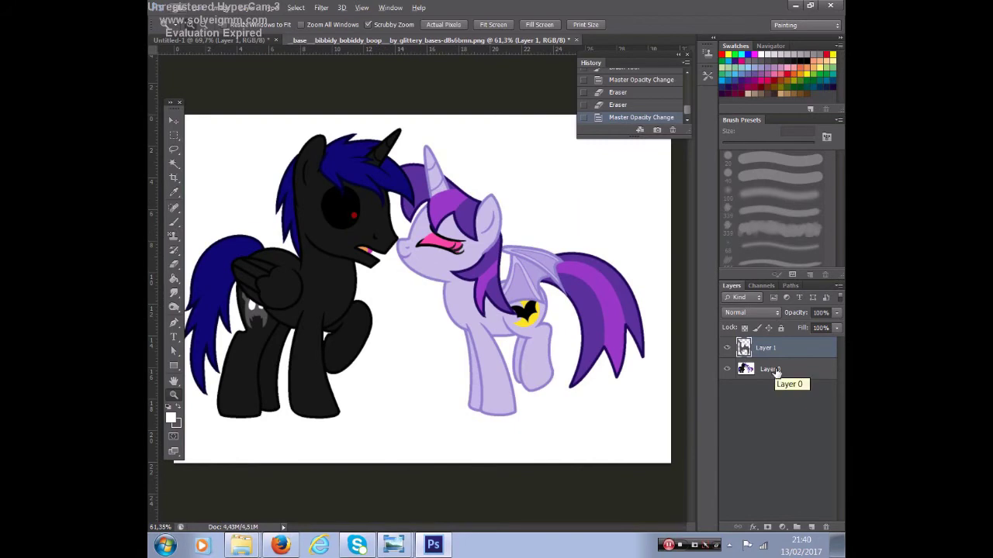
- Merge the eye layer down, then Magic Wand and delete all white background areas
key("w")
left_click(240, 155)
left_click(403, 271, "shift")
left_click(326, 337, "shift")
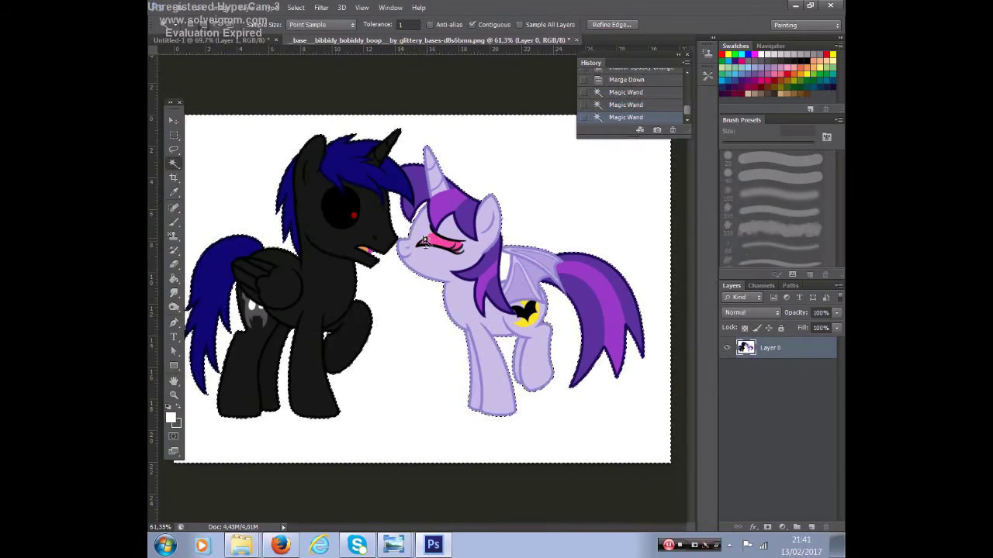
left_click(512, 380, "shift")
key("Delete")
key("ctrl+d")
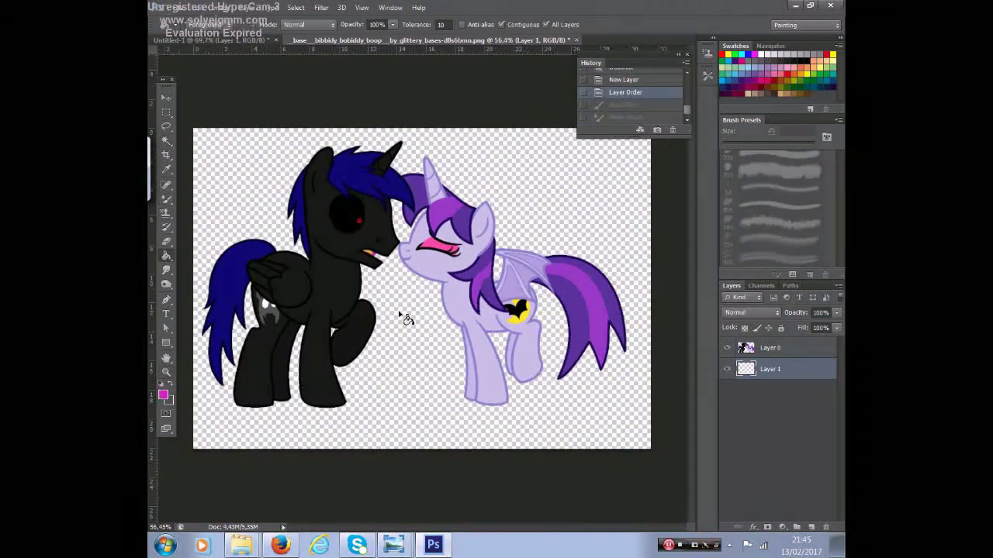
- Add a new layer beneath the ponies and fill it with magenta
left_click(625, 92)
left_click(318, 256)
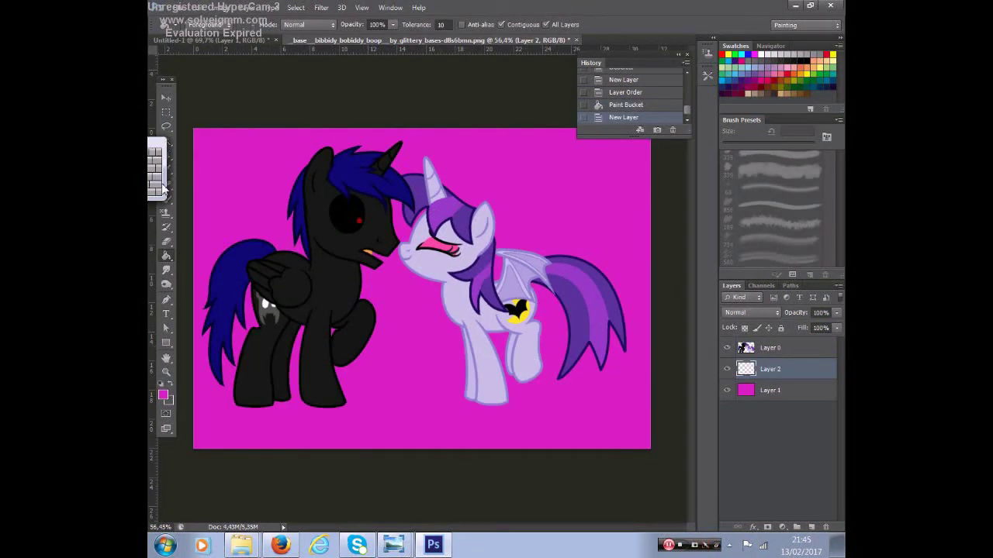
left_click(166, 199)
right_click(404, 293)
key("Escape")
left_click(163, 395)
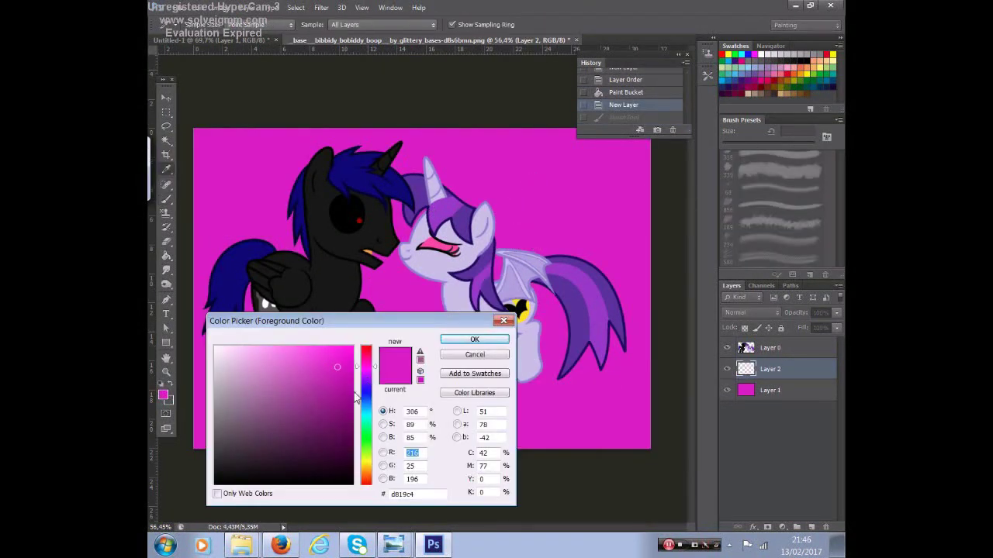
- Set white as the painting colour and nudge the ponies layer down slightly
left_click(459, 344)
left_click(613, 105)
right_click(563, 229)
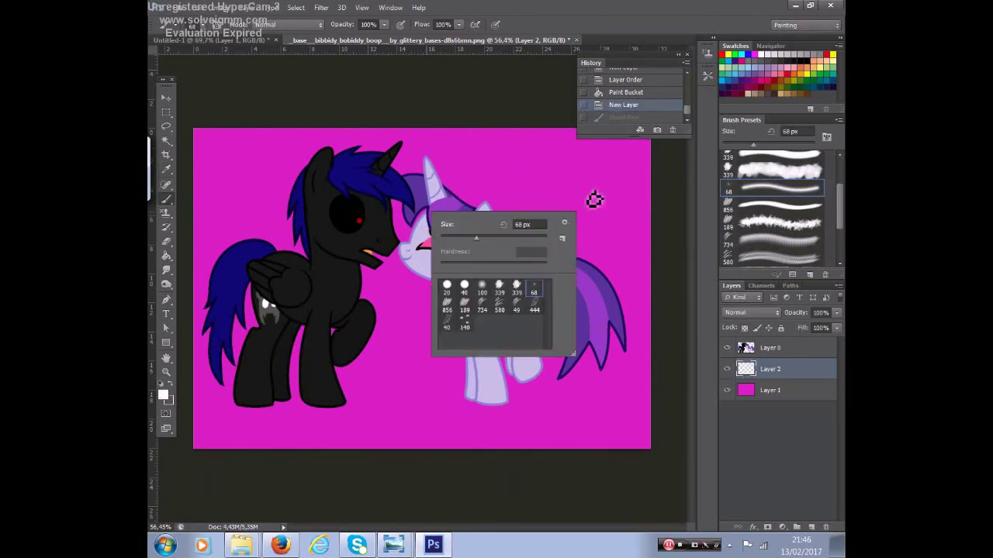
left_click(770, 347)
key("v")
left_click_drag(349, 281, 349, 308)
- Duplicate the ponies, send the copy behind them and enlarge it to about 113%
left_click_drag(364, 240, 389, 217)
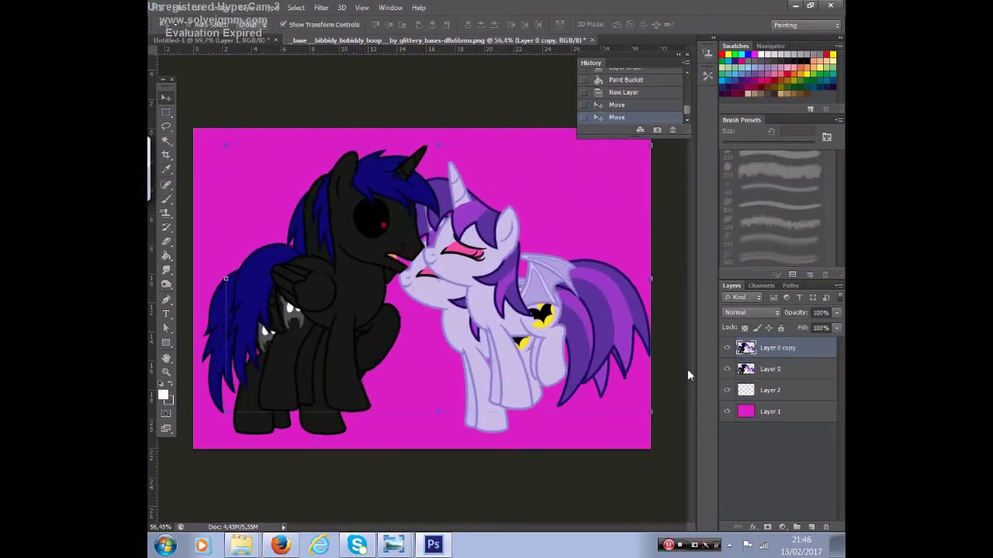
key("ctrl+bracketleft")
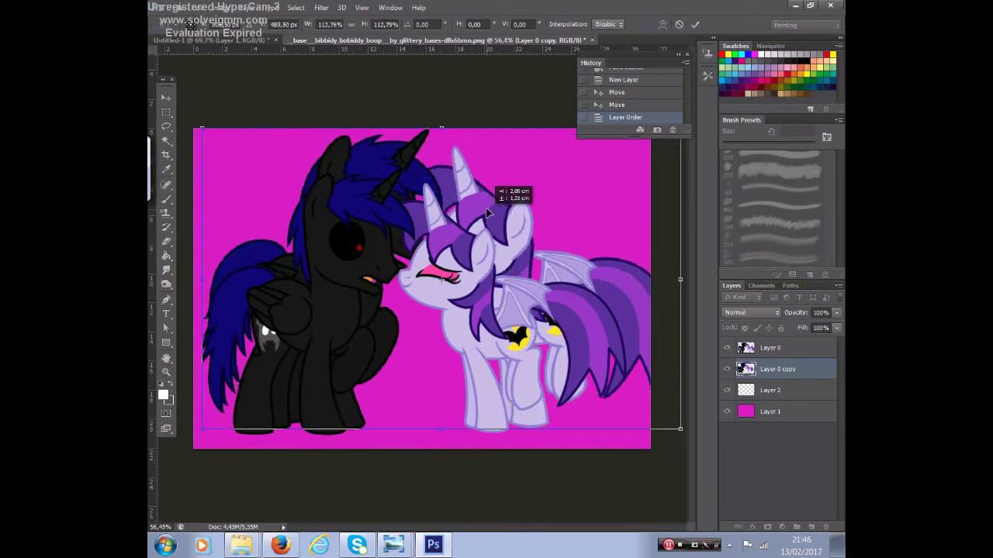
left_click_drag(224, 147, 202, 122)
left_click(165, 97)
key("Return")
- Fill the copy solid white and shift the silhouette behind the ponies
key("b")
right_click(273, 265)
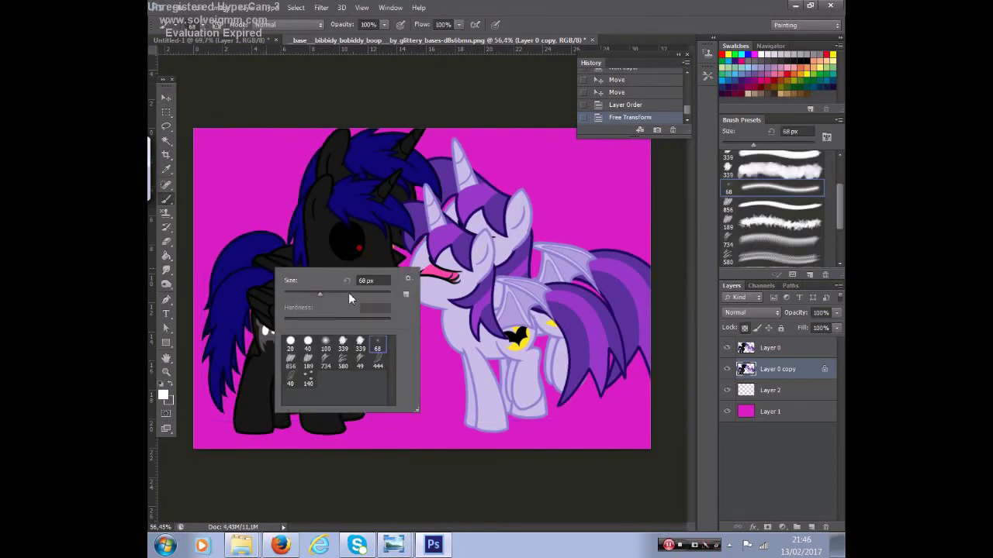
key("Escape")
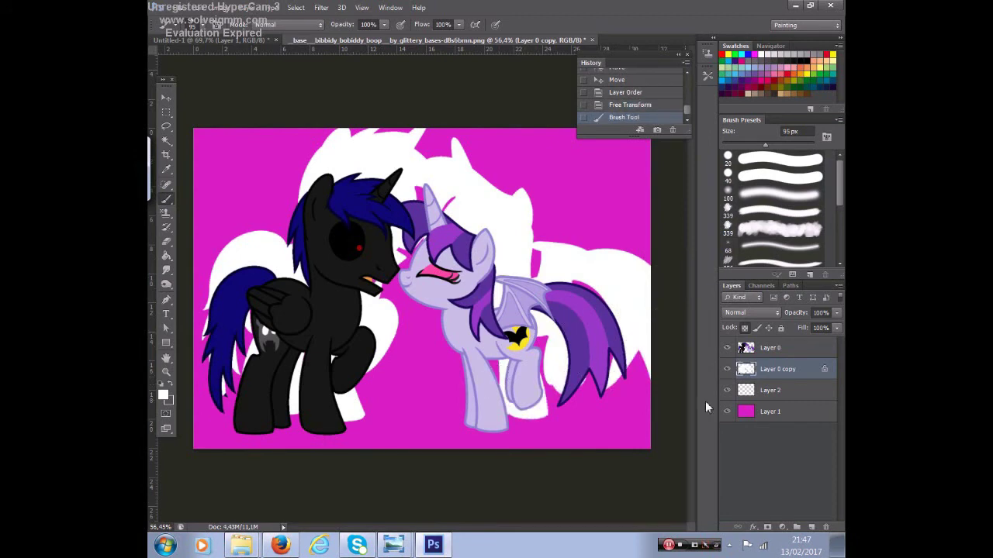
left_click(727, 347)
left_click(165, 98)
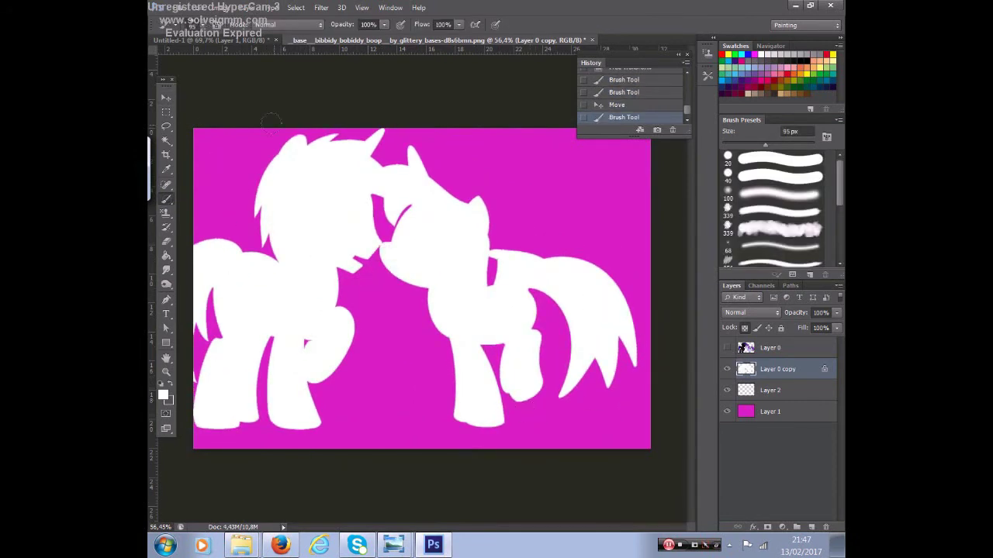
left_click(726, 347)
left_click_drag(349, 154, 395, 152)
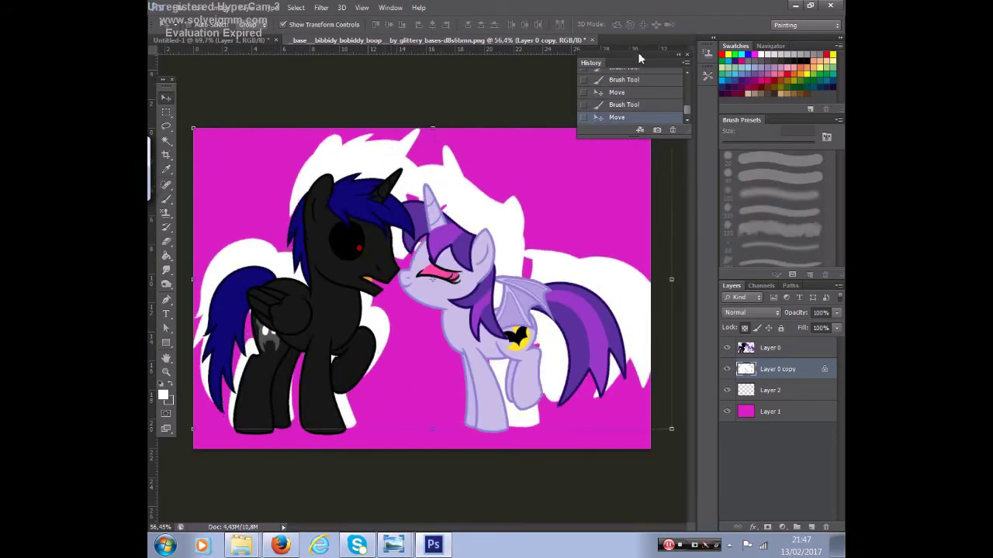
- Rescale the white silhouette to about 110% with Free Transform
left_click_drag(638, 62, 725, 197)
key("ctrl+t")
mouse_move(682, 82)
left_mouse_down()
mouse_move(518, 153)
mouse_move(527, 159)
left_mouse_up()
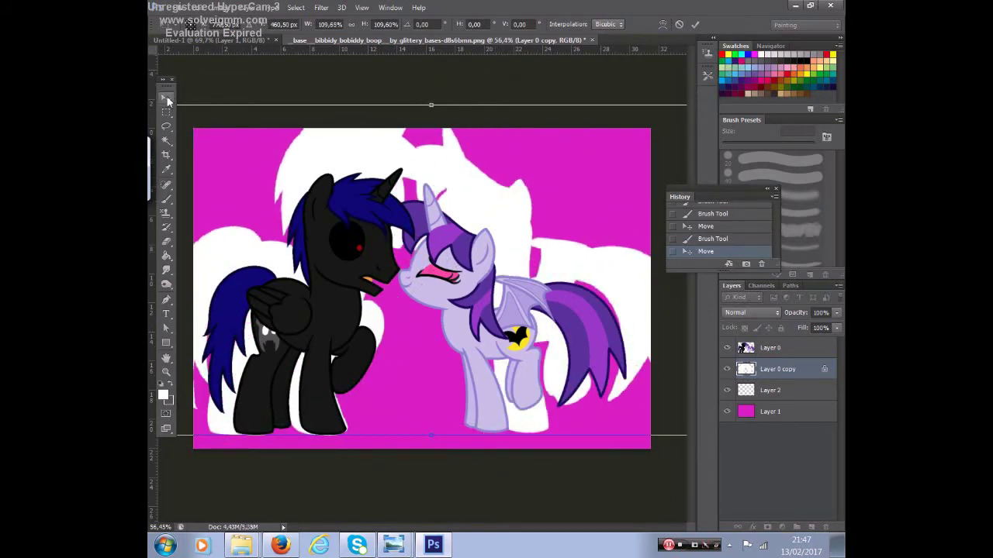
key("Return")
left_click(770, 348)
left_click(165, 197)
right_click(425, 346)
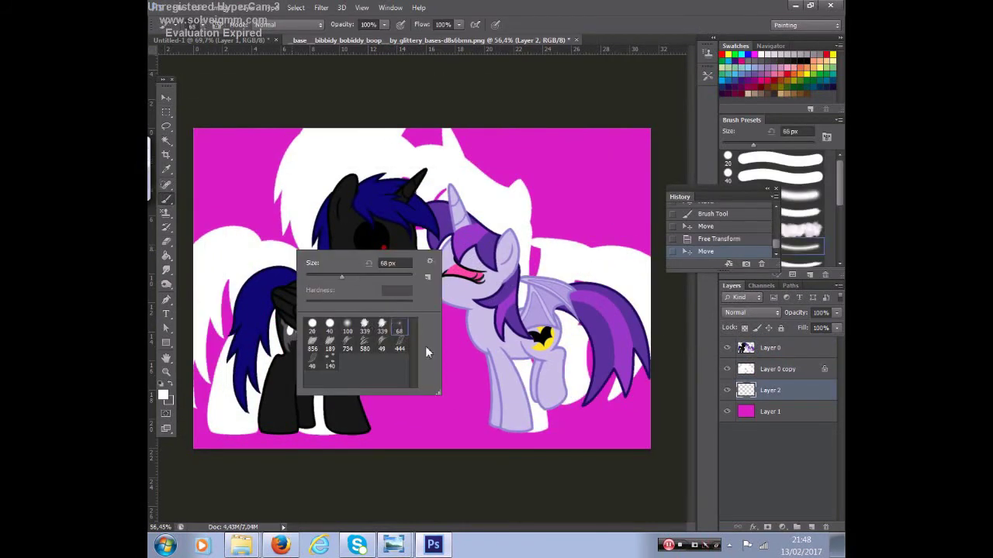
- Paint soft white hearts in the upper-left corner and between the ponies, resizing the brush as needed
left_click_drag(429, 380, 432, 391)
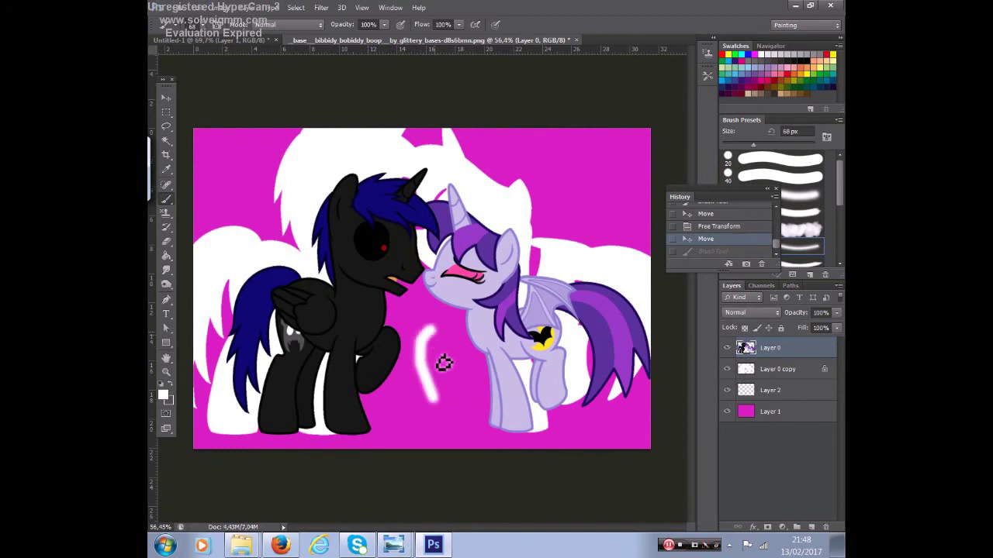
key("ctrl+alt+z")
key("ctrl+alt+z")
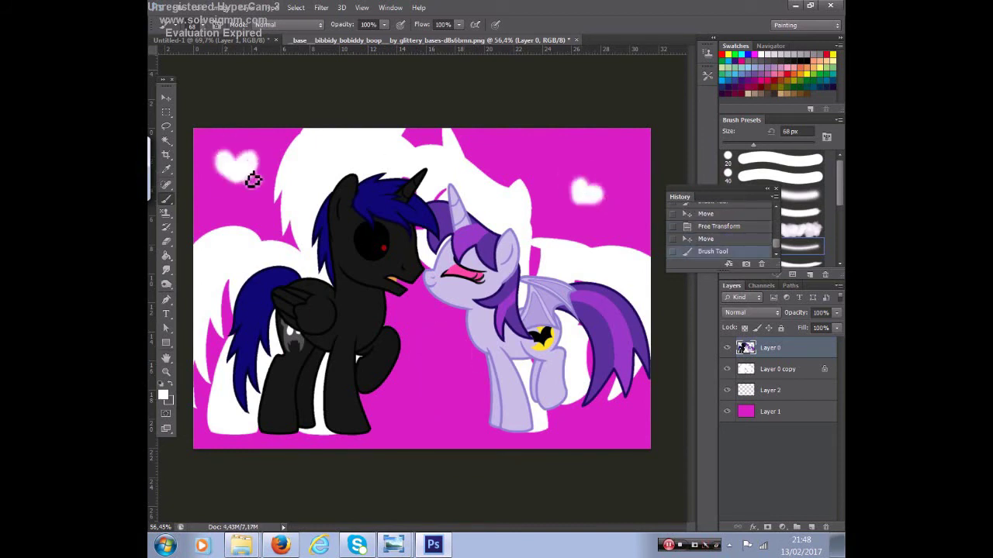
left_click_drag(439, 332, 427, 319)
right_click(450, 349)
key("Return")
left_click_drag(454, 358, 464, 373)
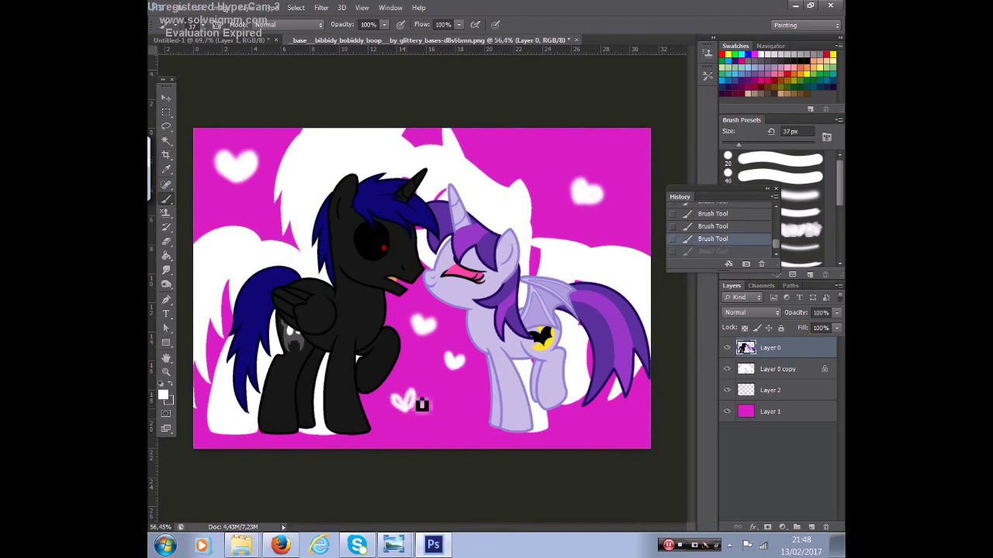
right_click(253, 277)
key("Return")
key("ctrl+alt+z")
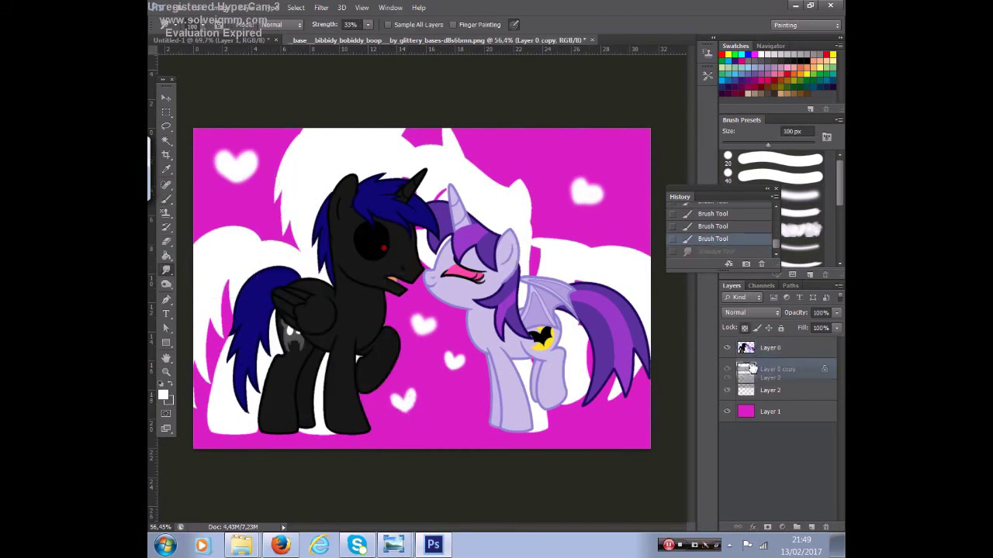
- Move Layer 0 copy below Layer 2 and switch the toning tool to Blur
left_click_drag(776, 369, 776, 399)
left_click(222, 7)
right_click(166, 270)
left_click(225, 277)
right_click(295, 244)
key("Return")
key("ctrl+z")
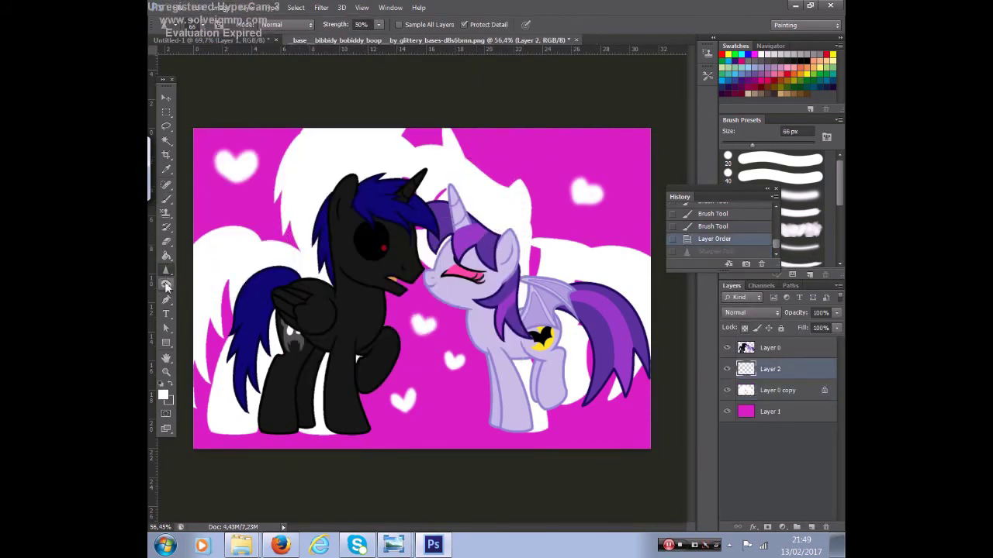
left_click(166, 270)
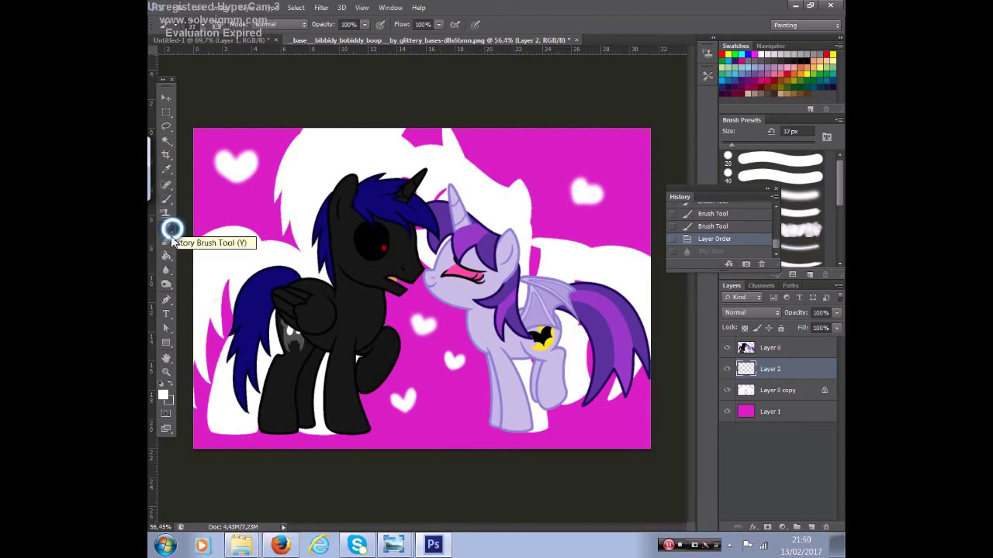
- On a new layer, zoom in and brush a dark signature with a zigzag underline
key("z")
left_click_drag(464, 402, 489, 450)
key("ctrl+shift+alt+n")
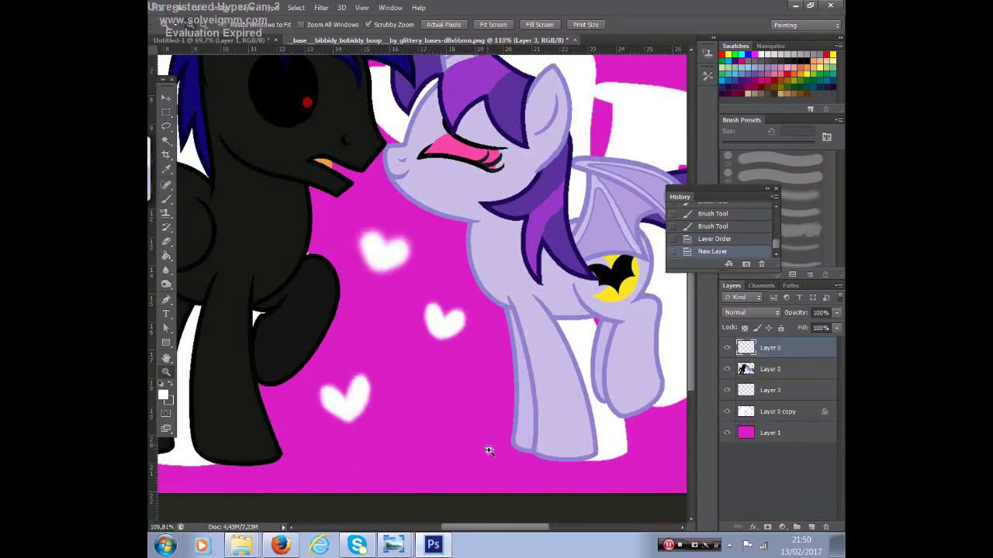
scroll(489, 450, "right", 3)
key("b")
mouse_move(299, 365)
left_mouse_down()
mouse_move(345, 263)
mouse_move(418, 364)
left_mouse_up()
left_click_drag(279, 380, 399, 295)
- Shrink the signature to about 43% and place it in the bottom-right corner
key("v")
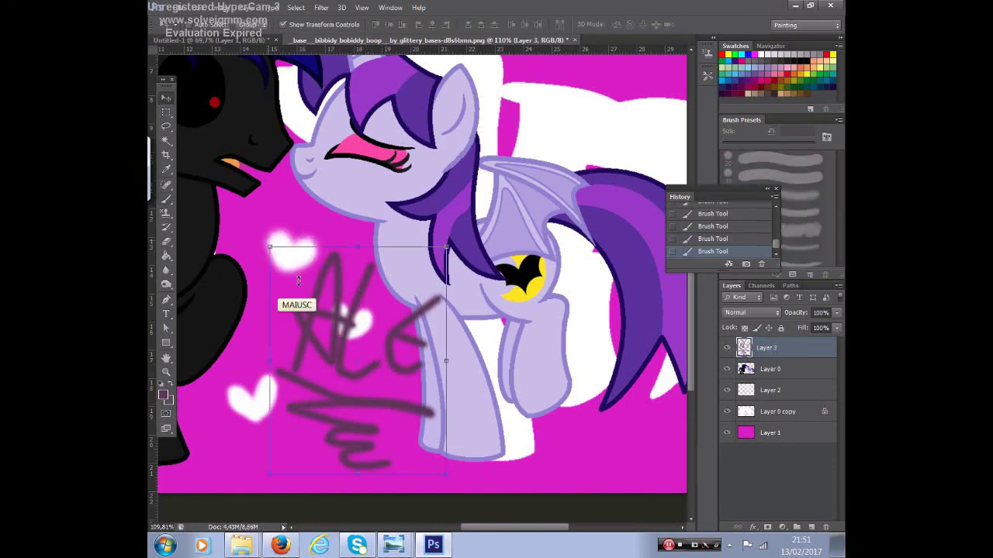
left_click_drag(298, 279, 370, 380)
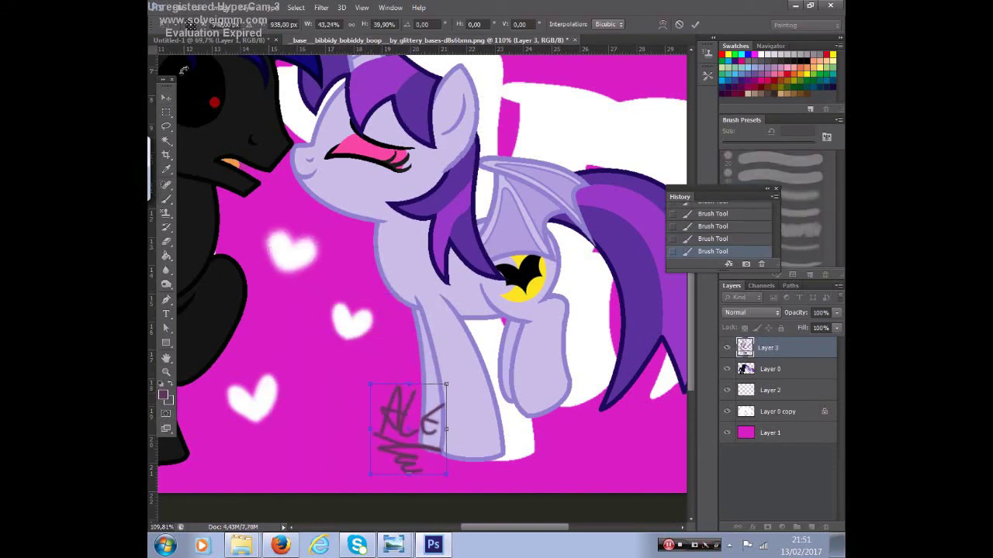
key("Return")
left_click_drag(408, 426, 590, 446)
key("z")
left_click(492, 24)
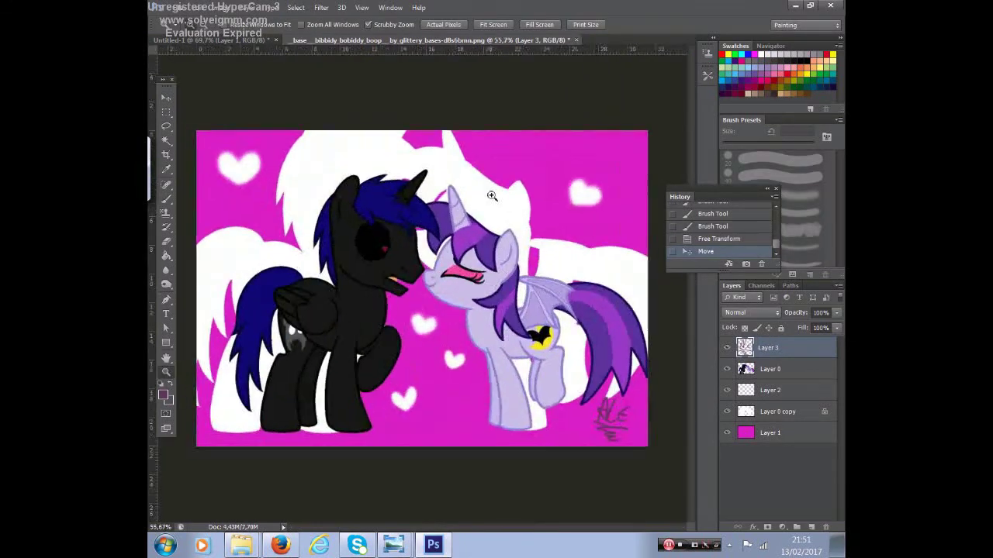
right_click(166, 255)
left_click(217, 253)
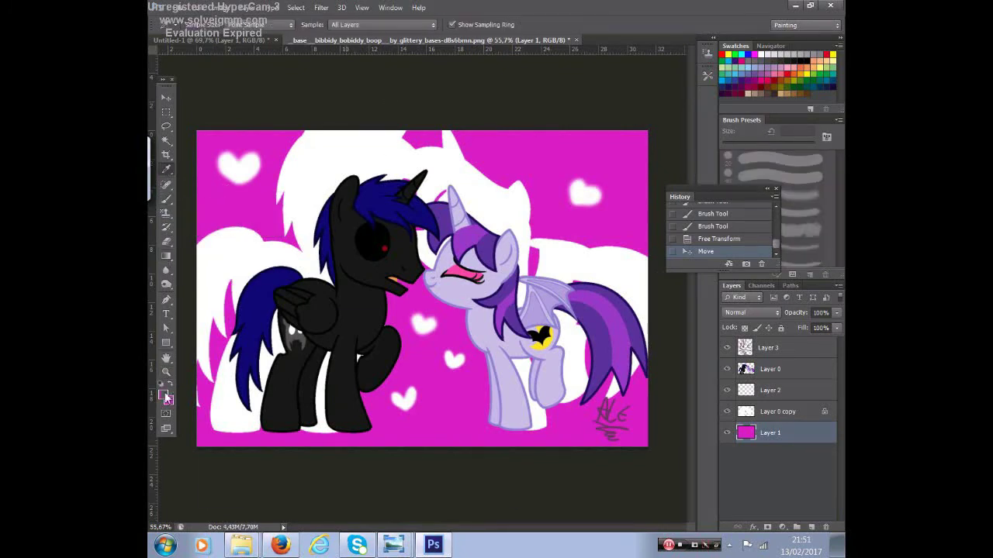
- On the magenta background layer, drag a purple-to-magenta gradient from left to right
left_click(164, 396)
left_click_drag(431, 352, 431, 366)
left_click(473, 337)
left_click_drag(256, 325, 462, 324)
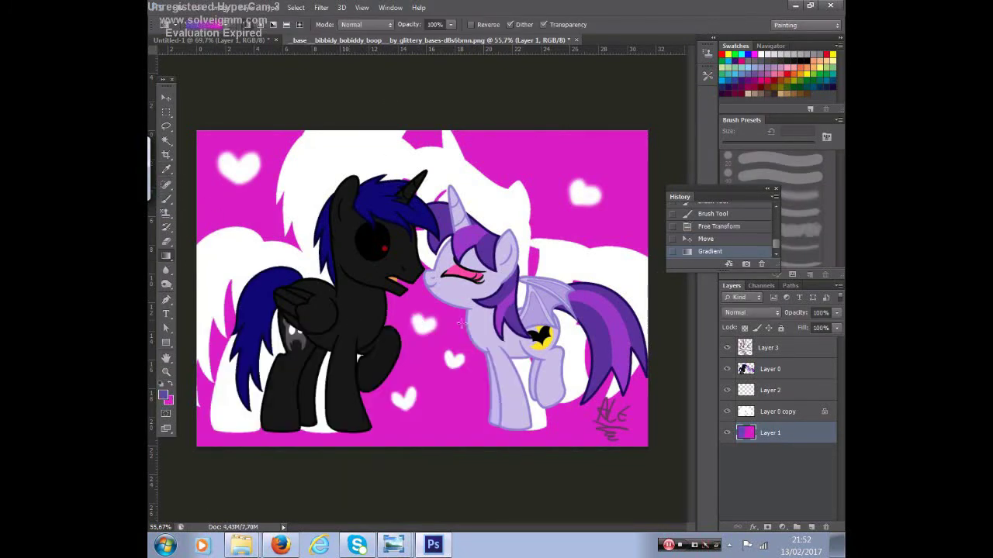
left_click_drag(365, 225, 518, 260)
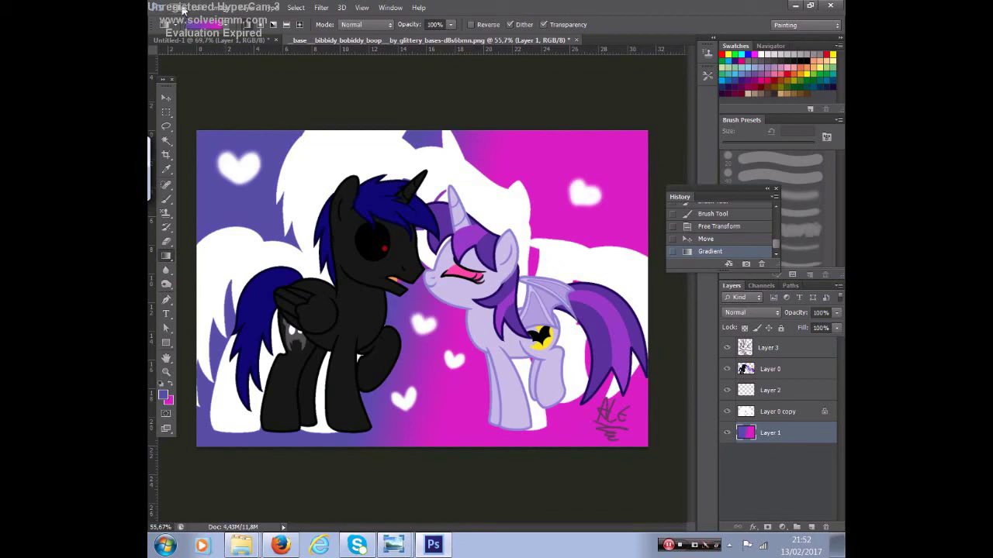
- Open File > Save As and expand the file format list
left_click(182, 9)
left_click(188, 158)
left_click(543, 337)
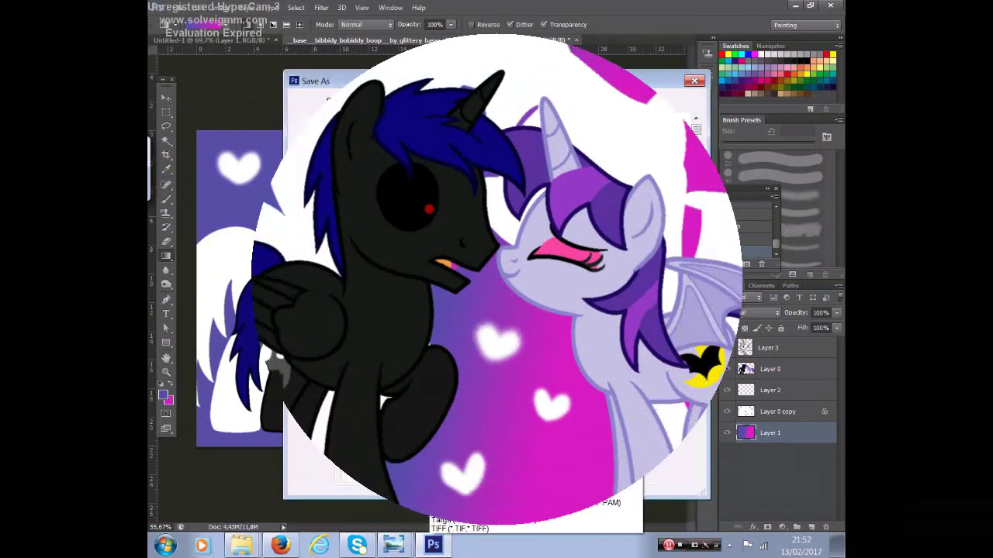